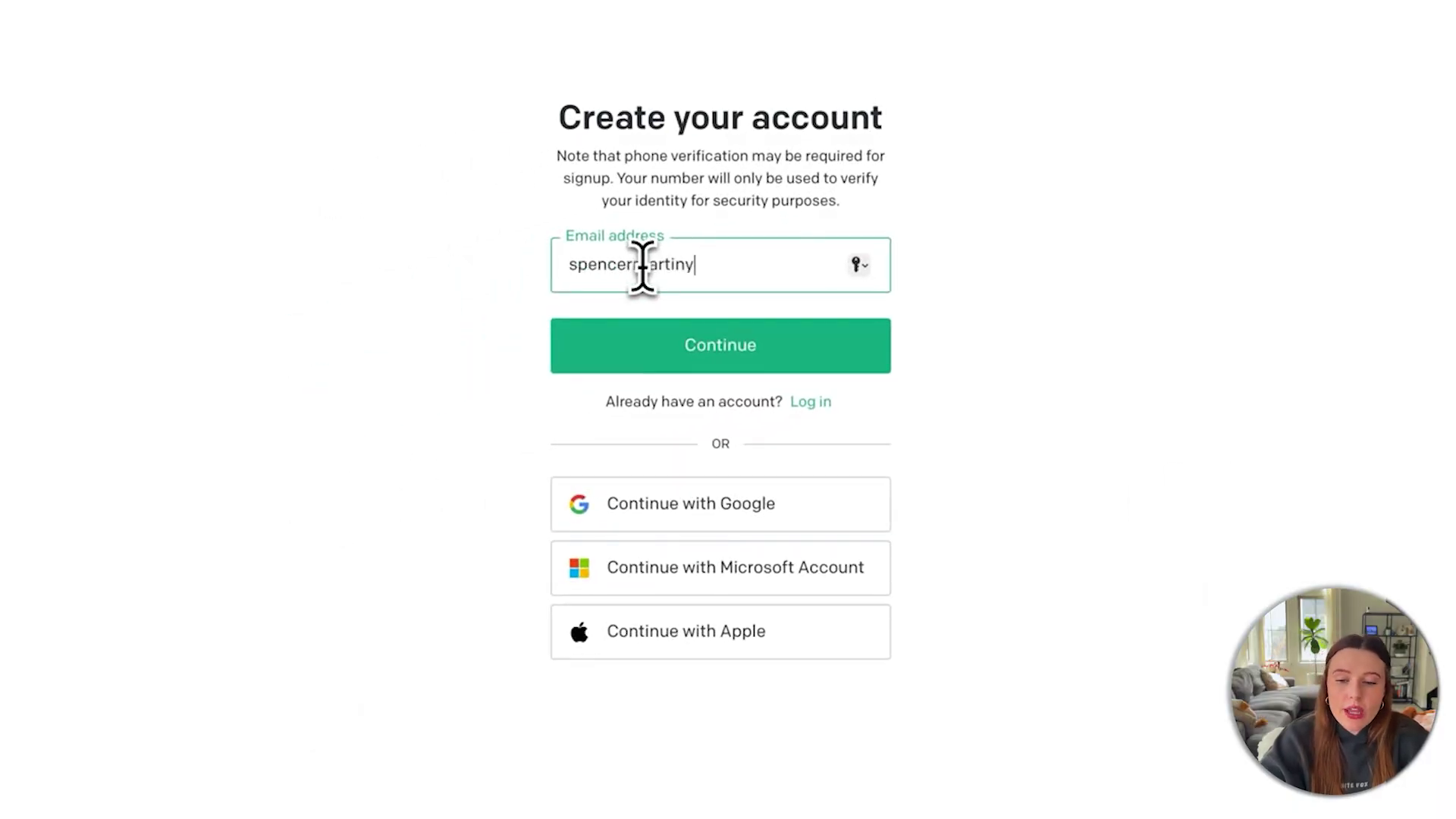
Create the ChatGPT account with an email address and password, declining to save the password.
click(692, 351)
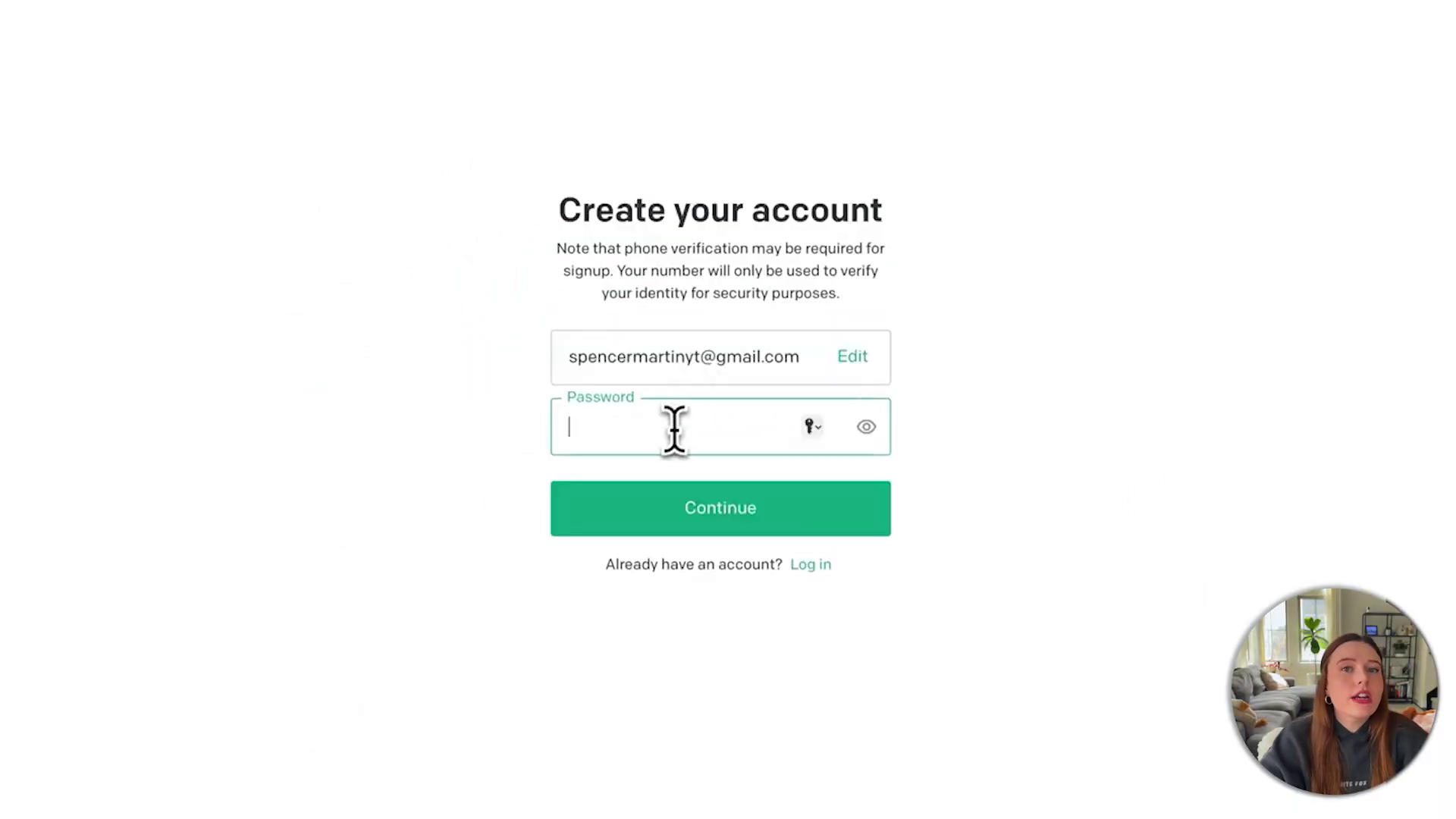
text(**********)
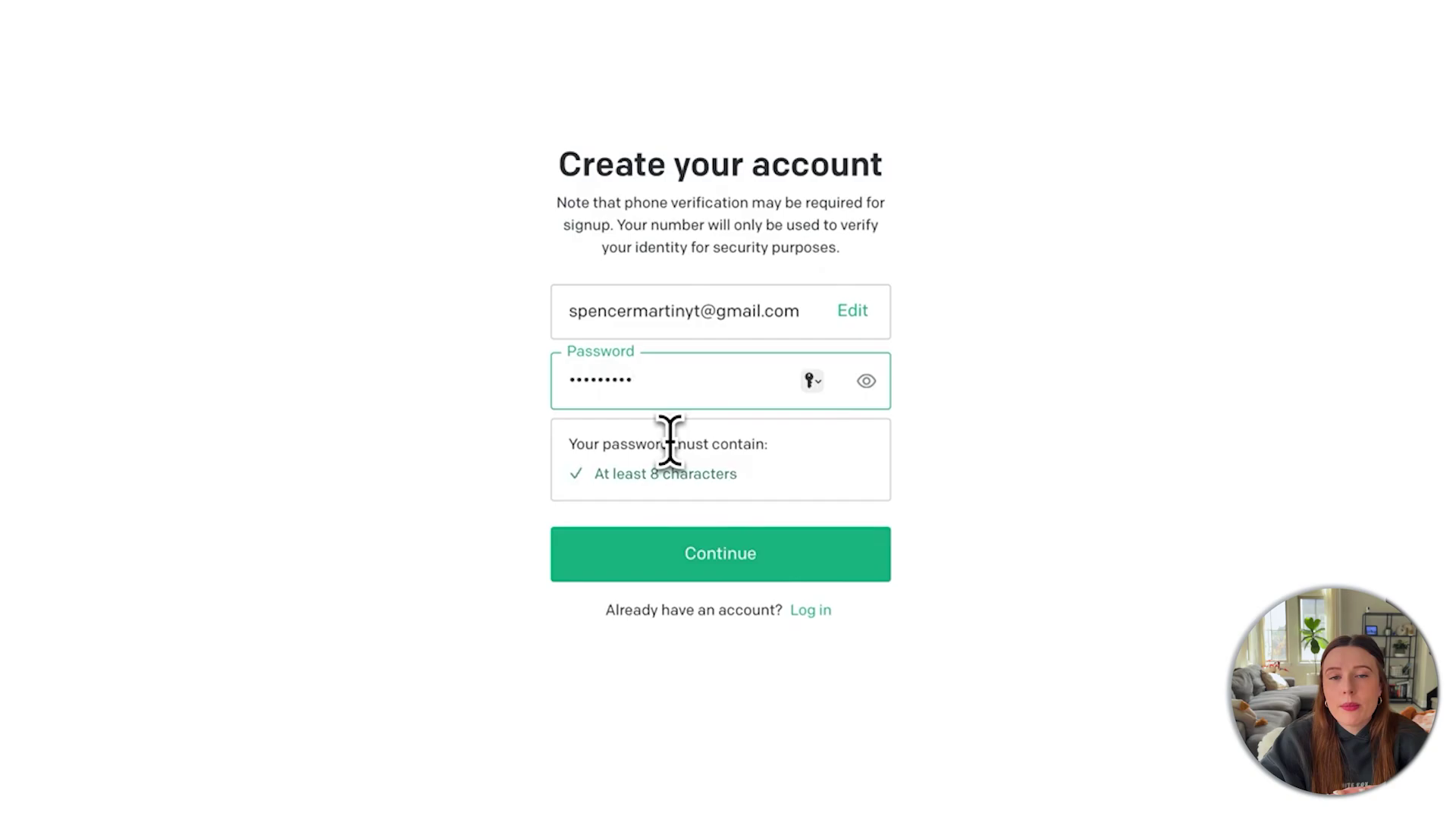
click(722, 557)
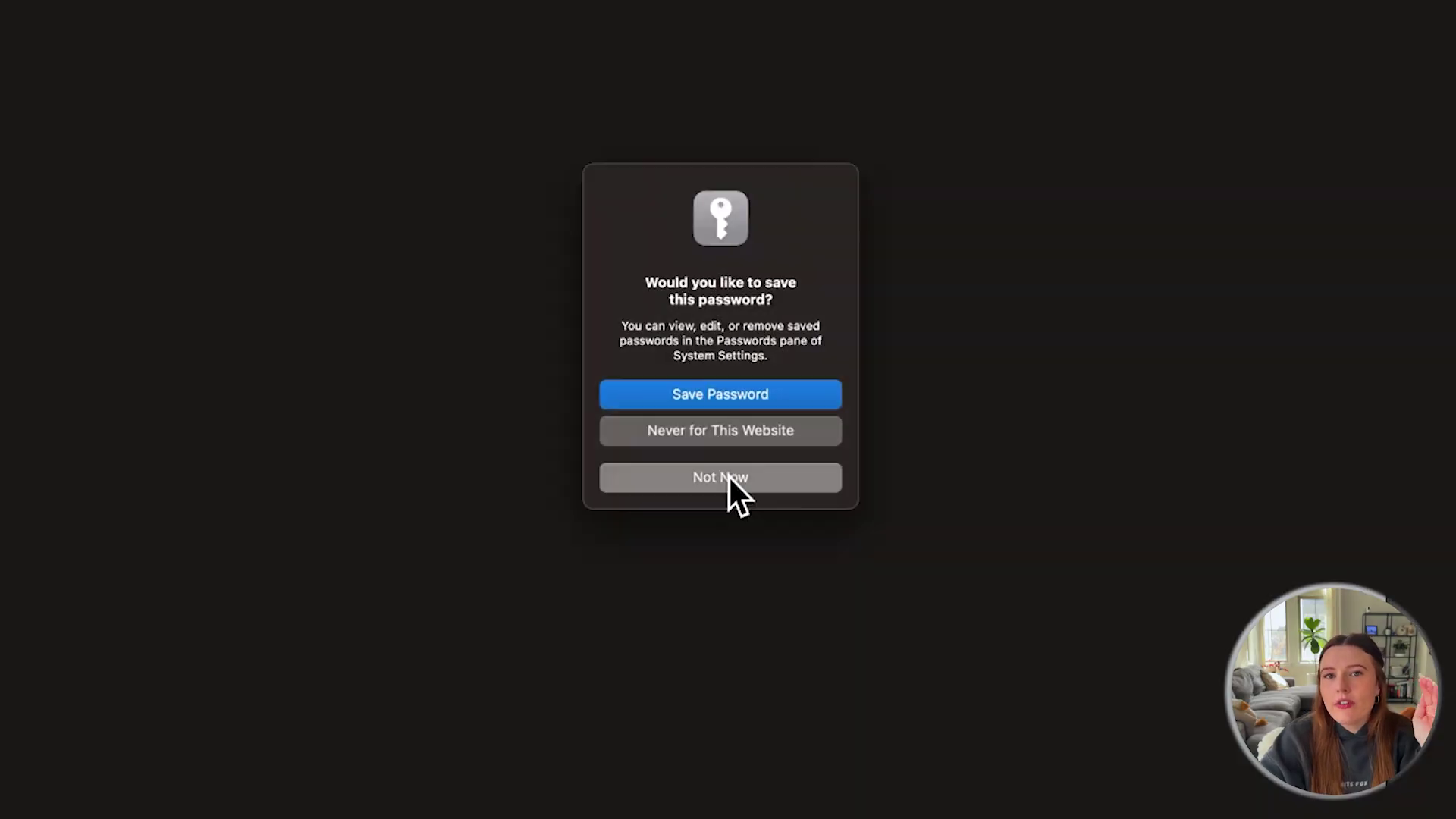
click(720, 477)
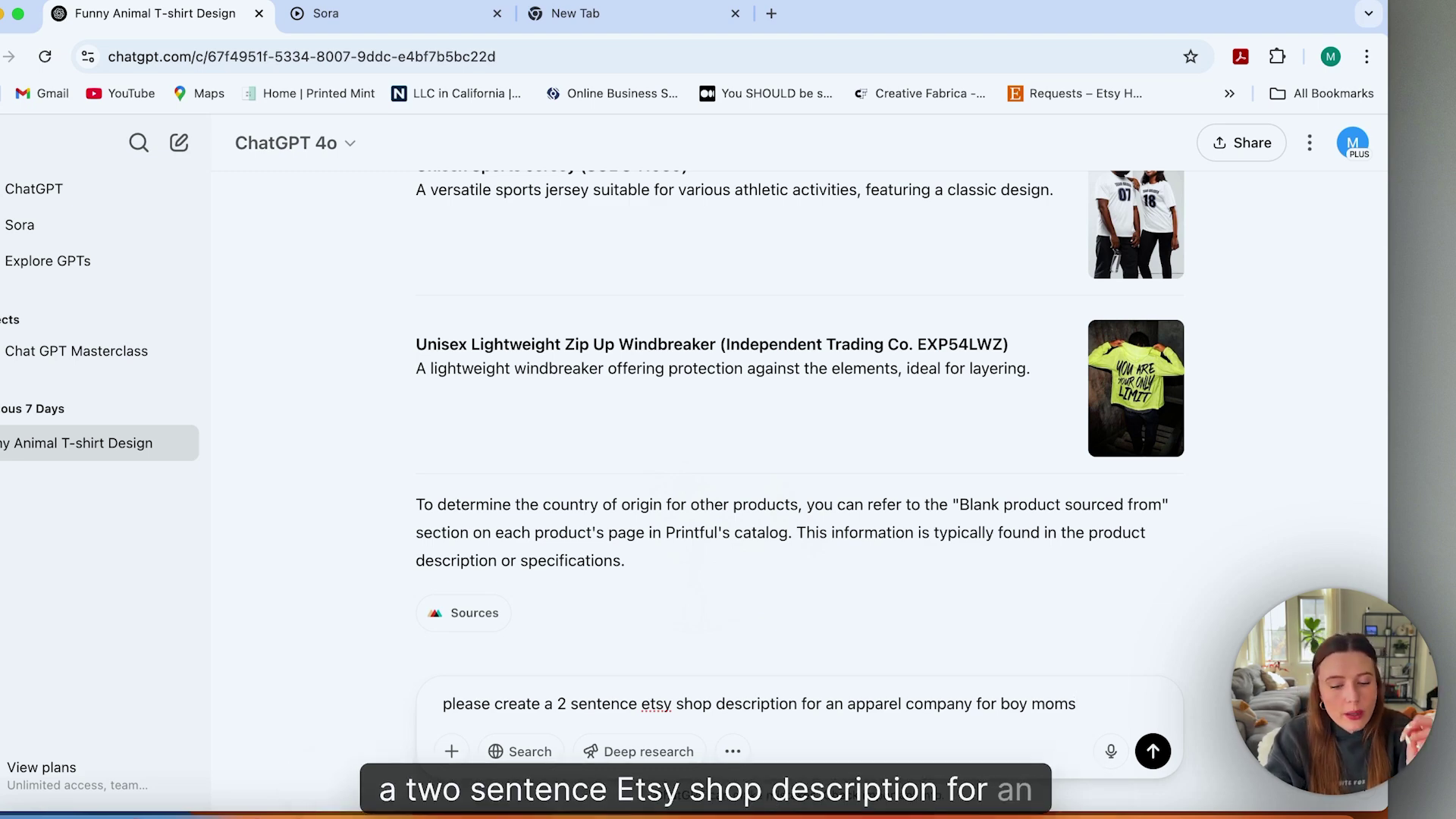
Send the request for a two-sentence Etsy shop description for a boy-mom apparel company.
key(Return)
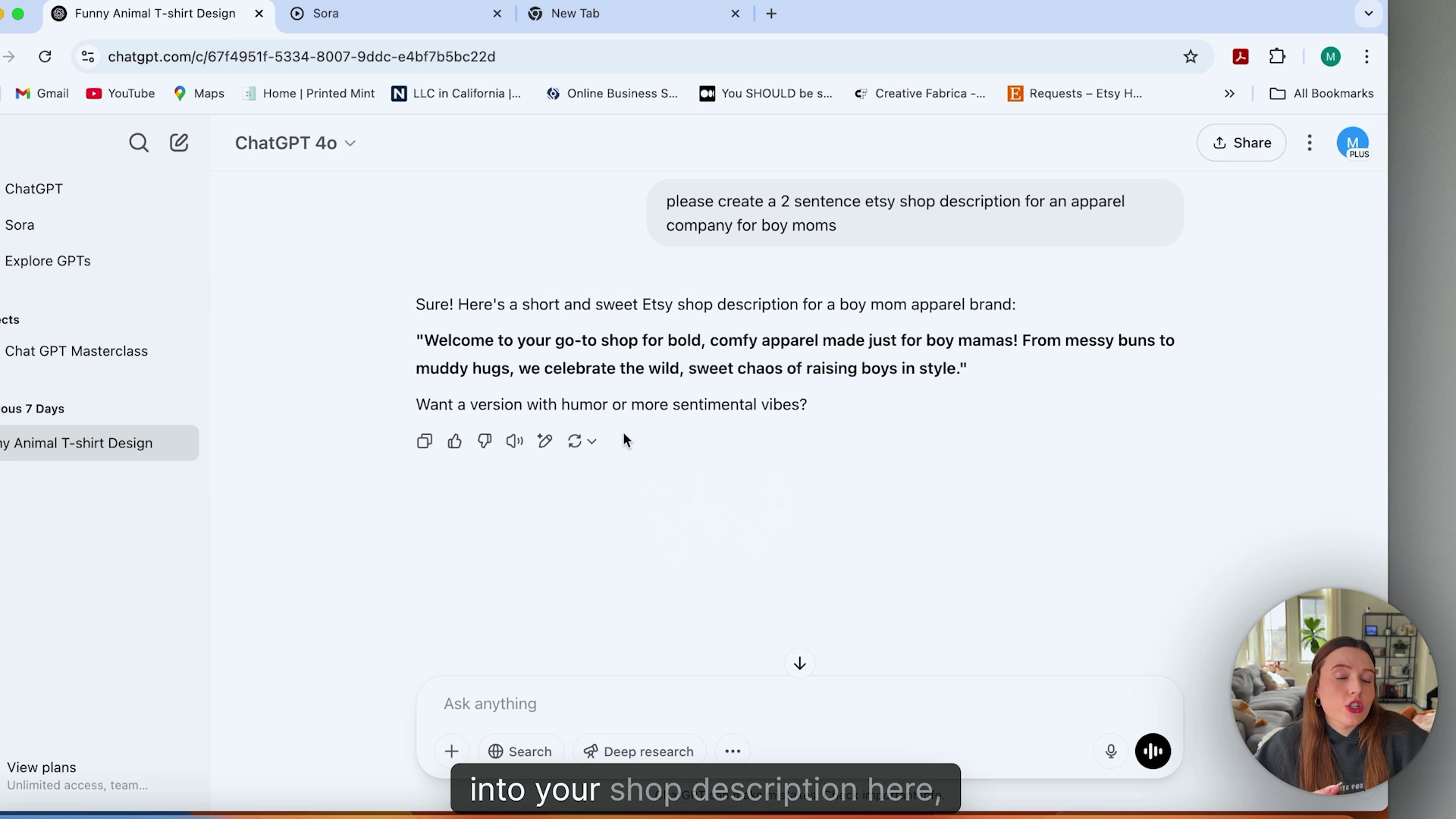
click(559, 696)
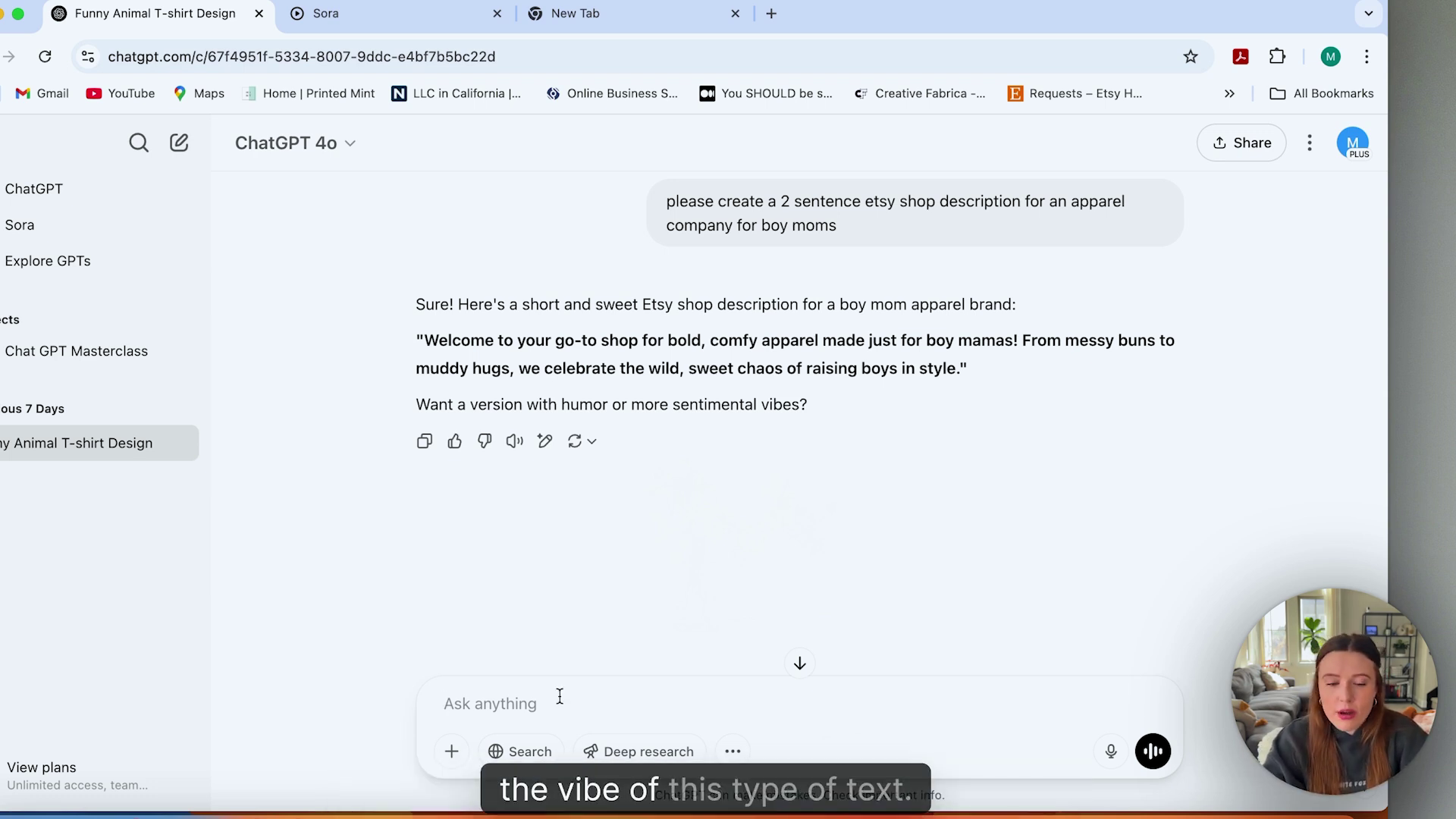
Begin typing the follow-up 'make it a little cheekier' in the message box.
text(m)
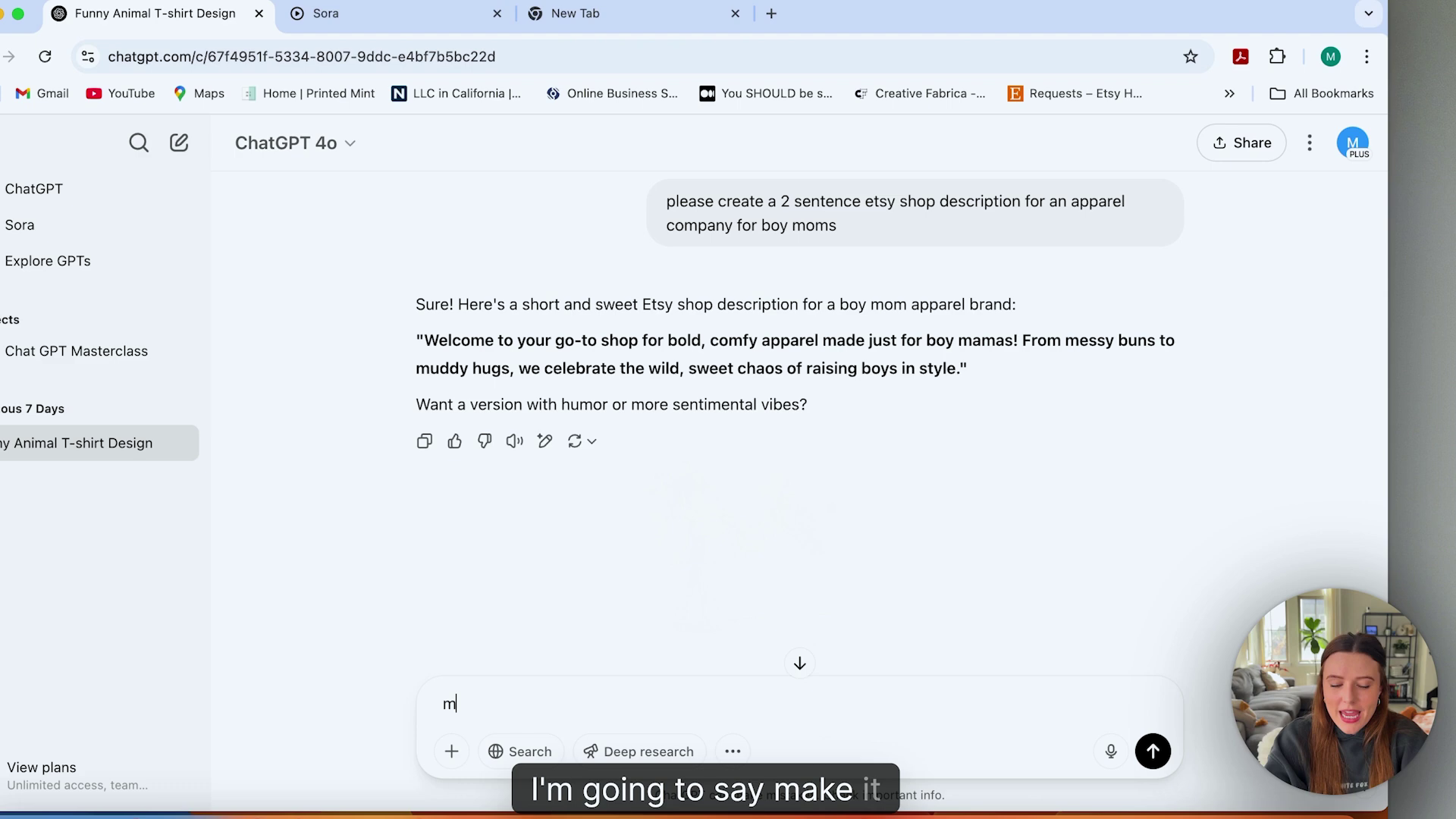
text(ake it a lit)
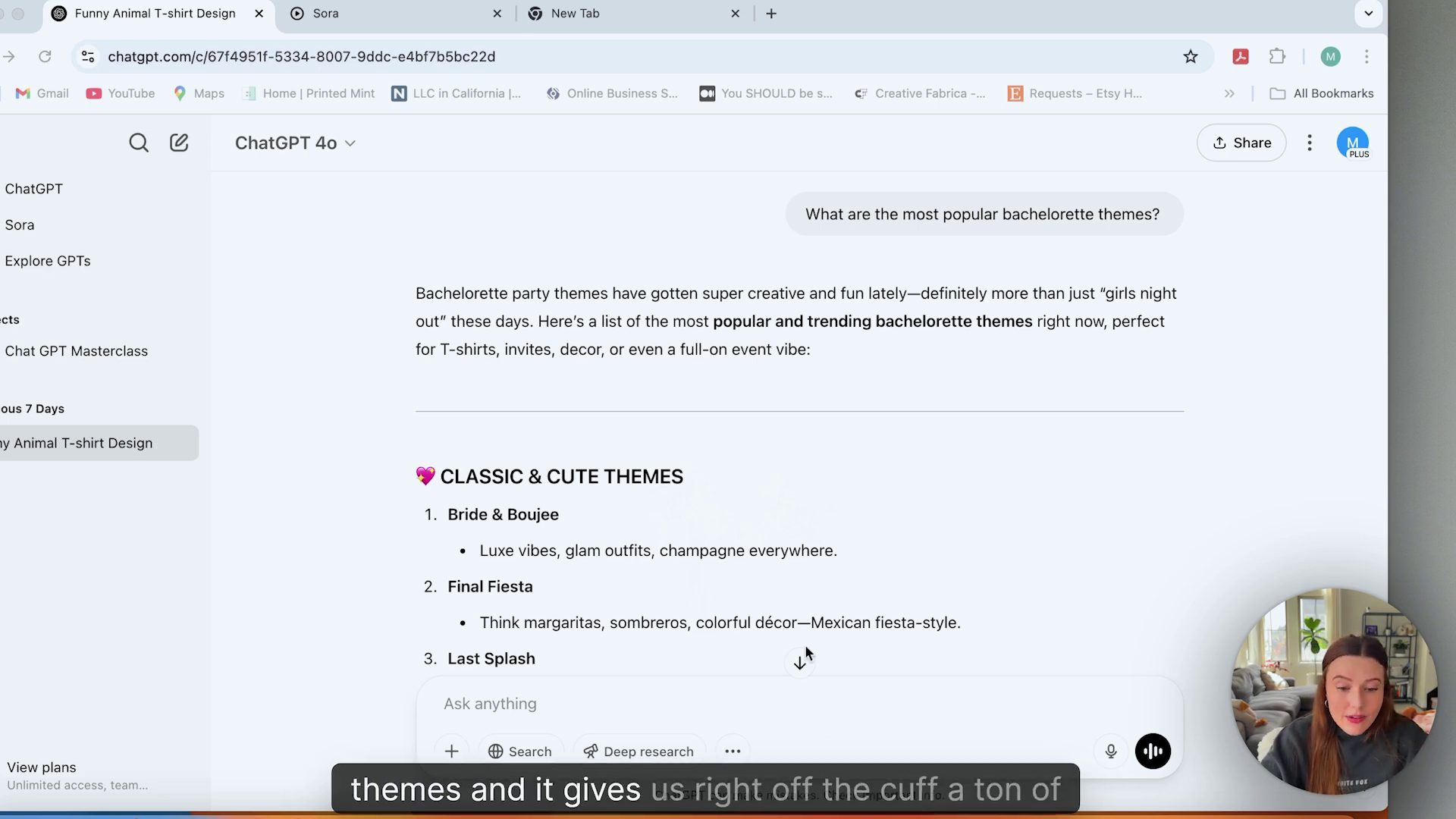
Scroll down the themes list toward the Bachelorette Party Themes Ideas chat.
scroll(796, 623, down, 3)
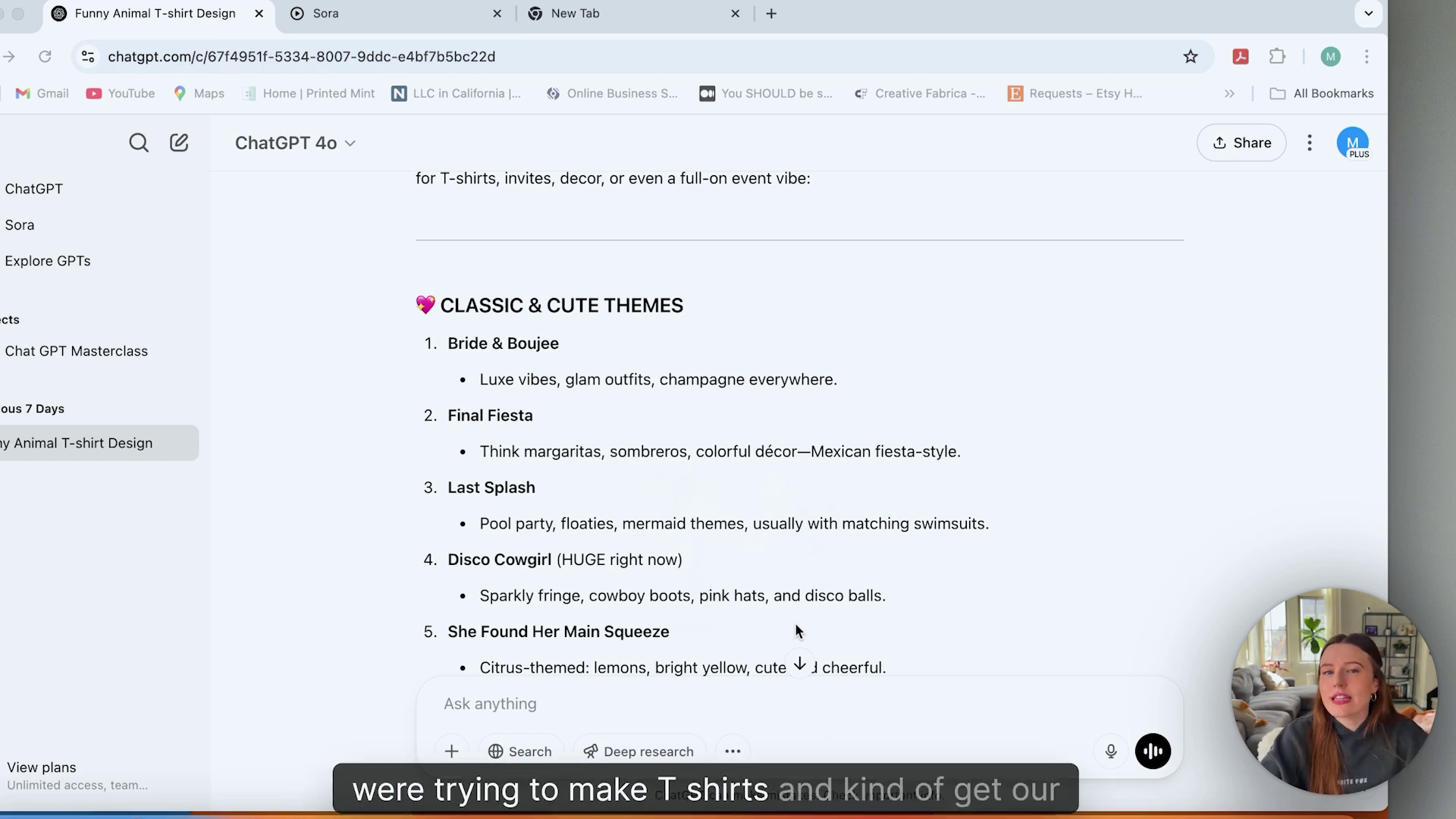
scroll(796, 626, down, 3)
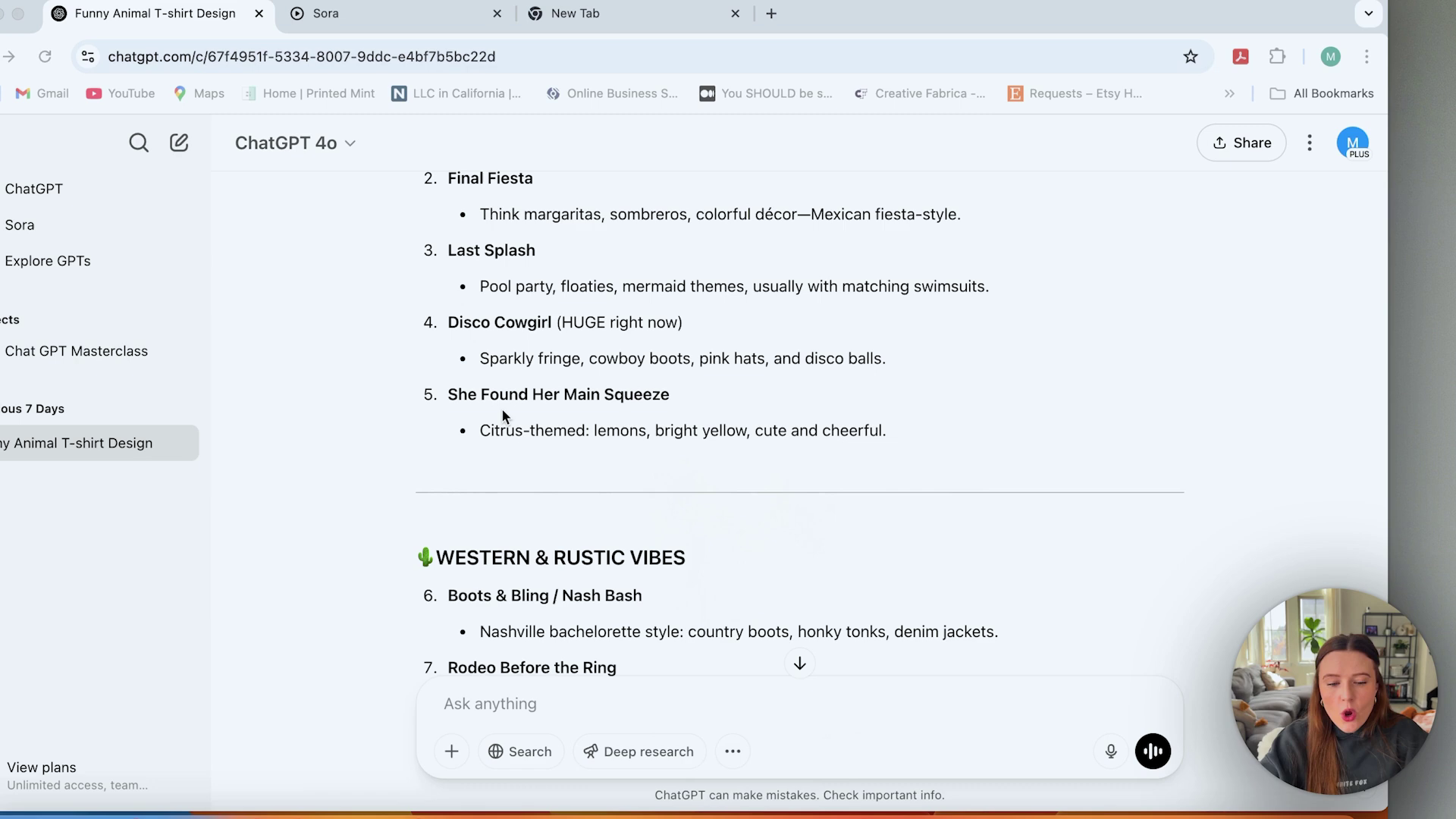
scroll(502, 413, down, 2)
scroll(502, 416, down, 5)
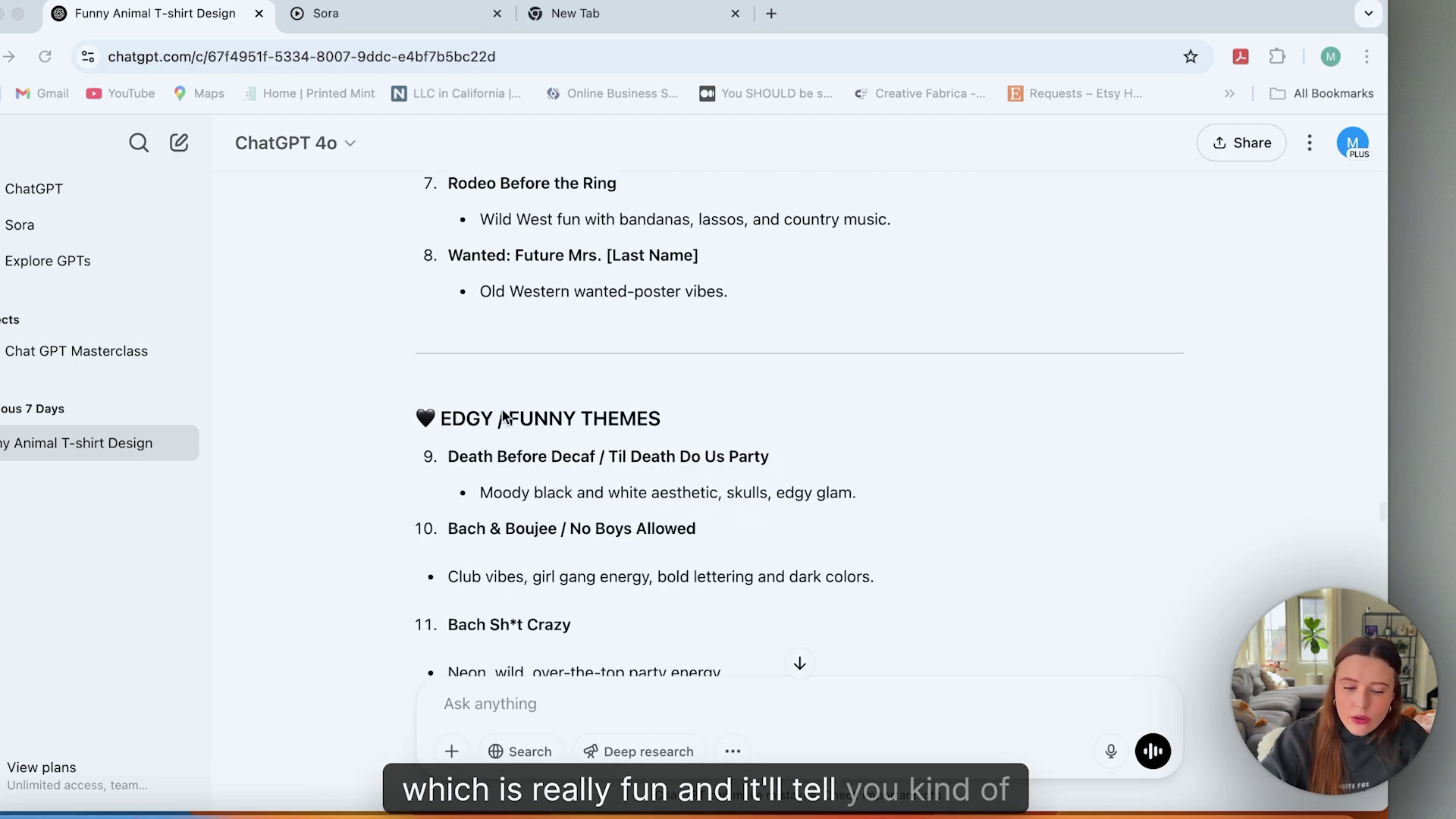
scroll(502, 416, down, 10)
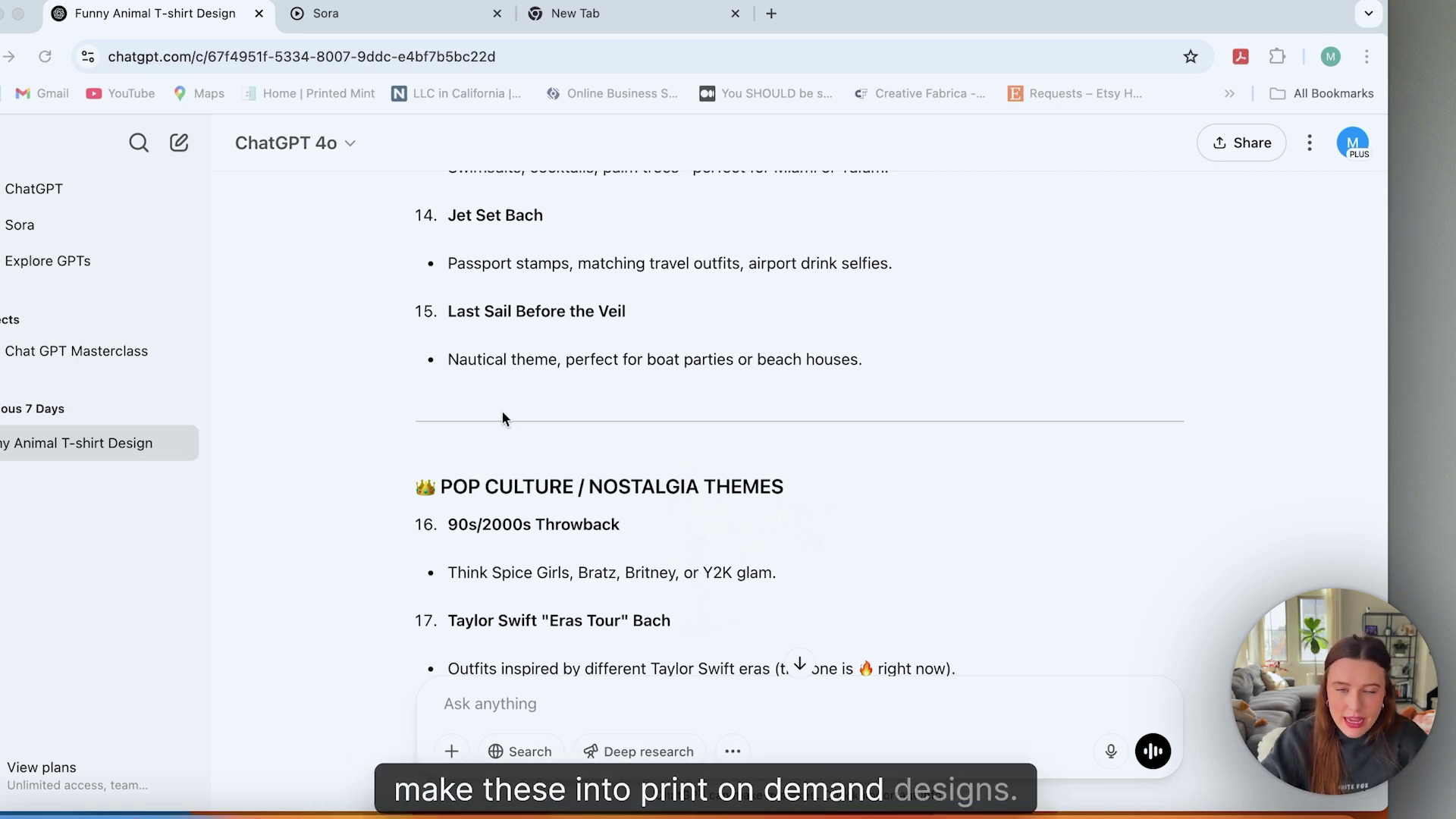
scroll(502, 418, down, 2)
scroll(503, 410, down, 5)
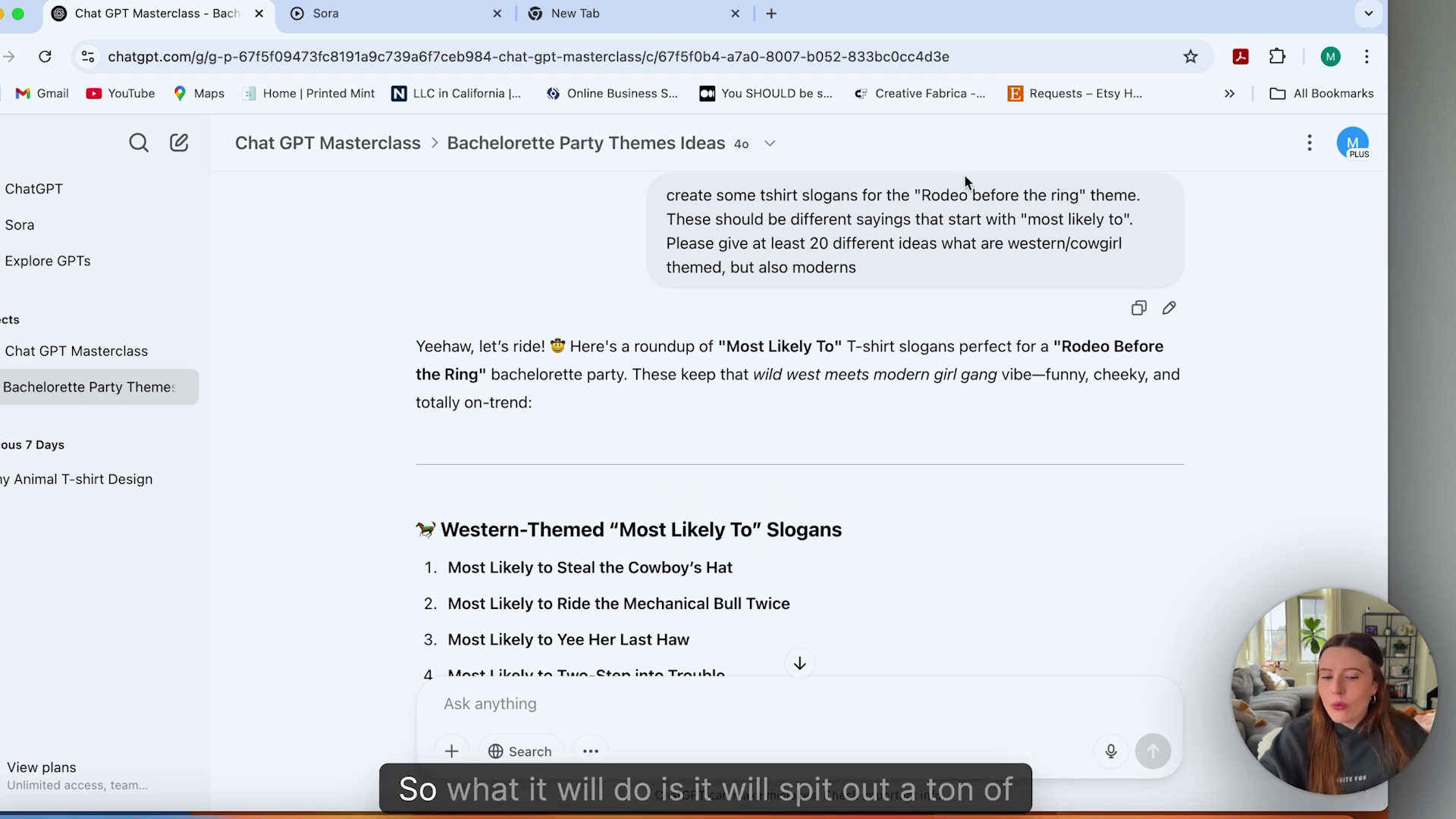
scroll(787, 407, down, 2)
scroll(787, 406, down, 3)
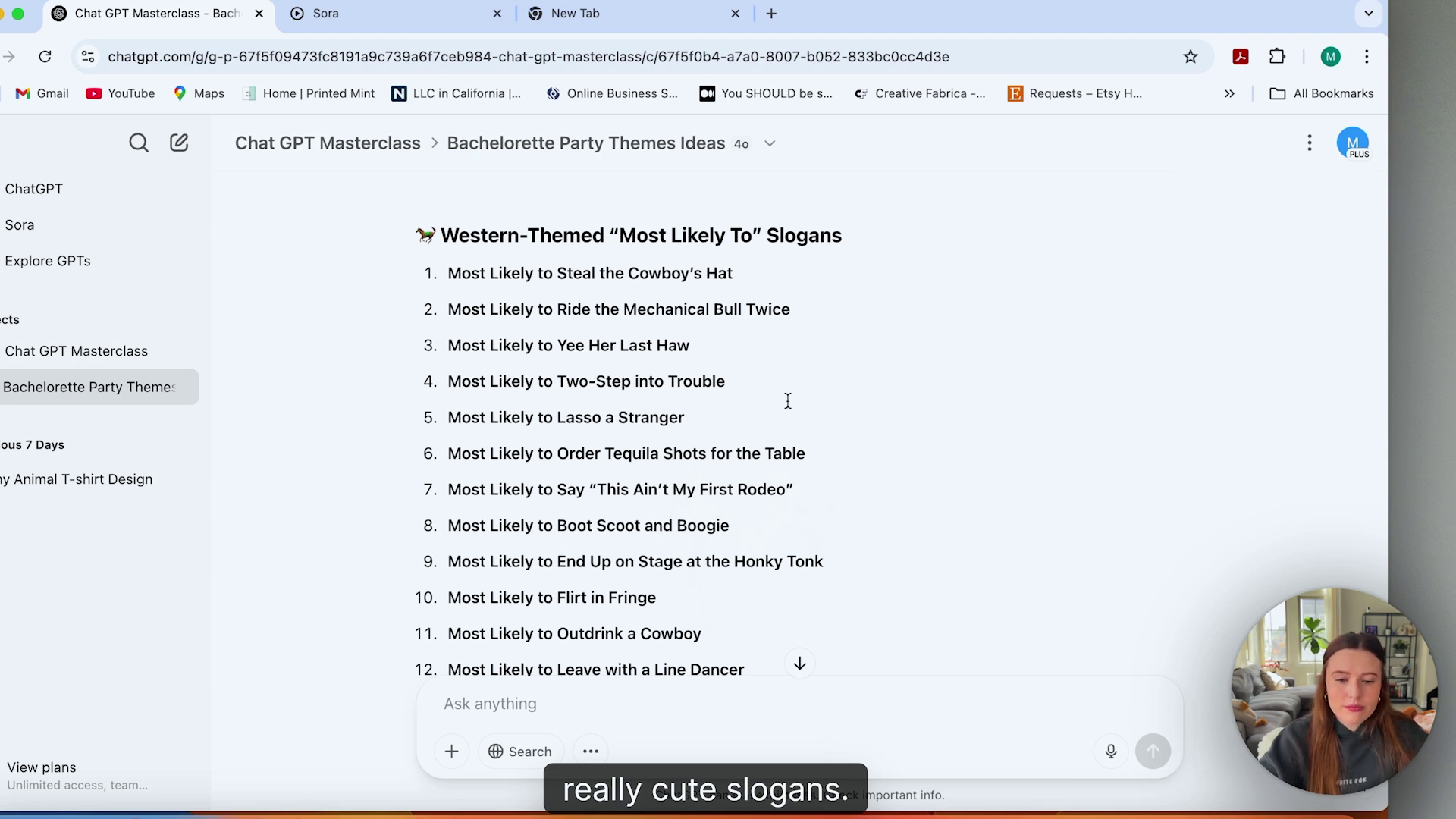
scroll(787, 406, up, 1)
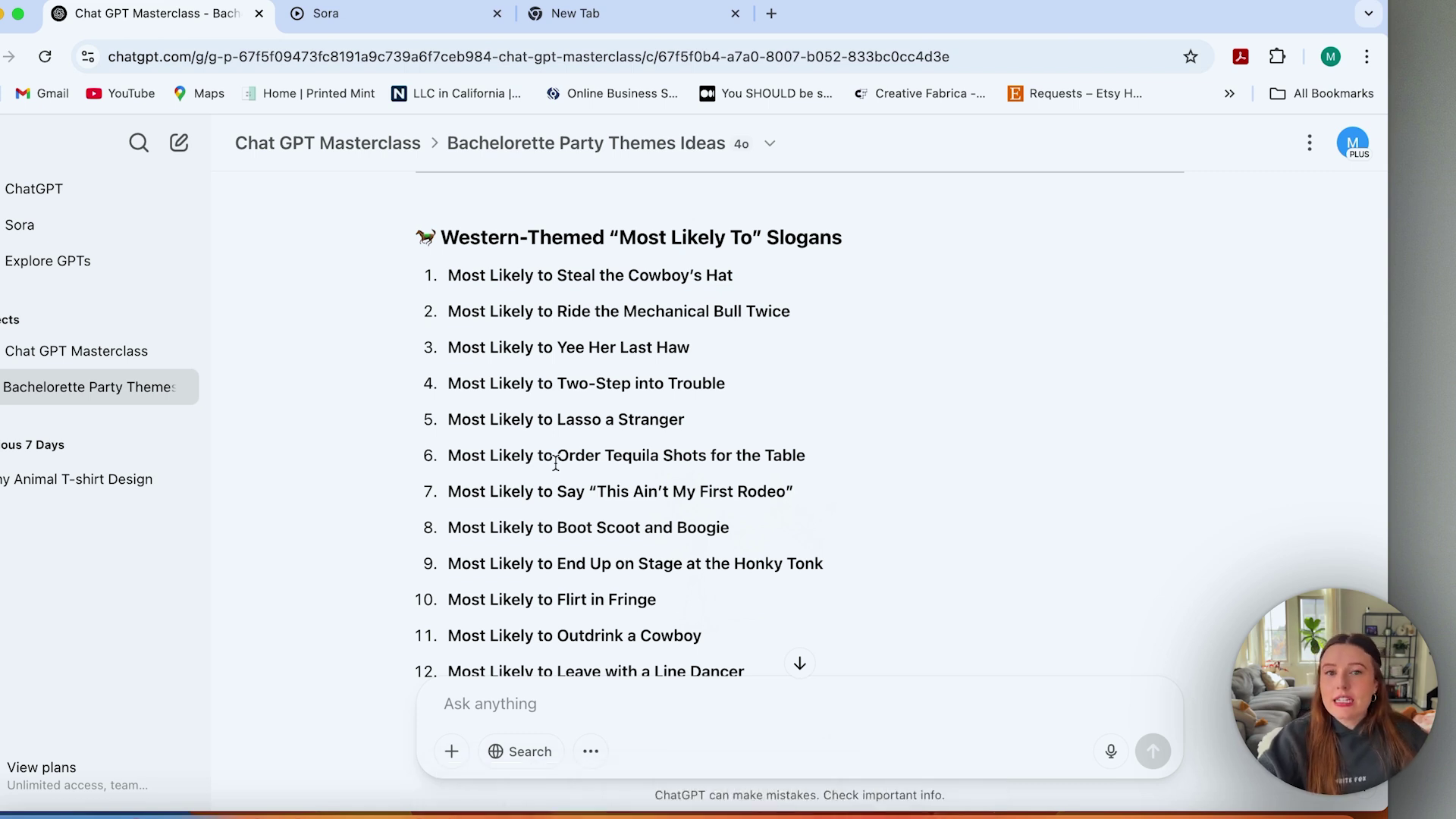
scroll(556, 464, down, 2)
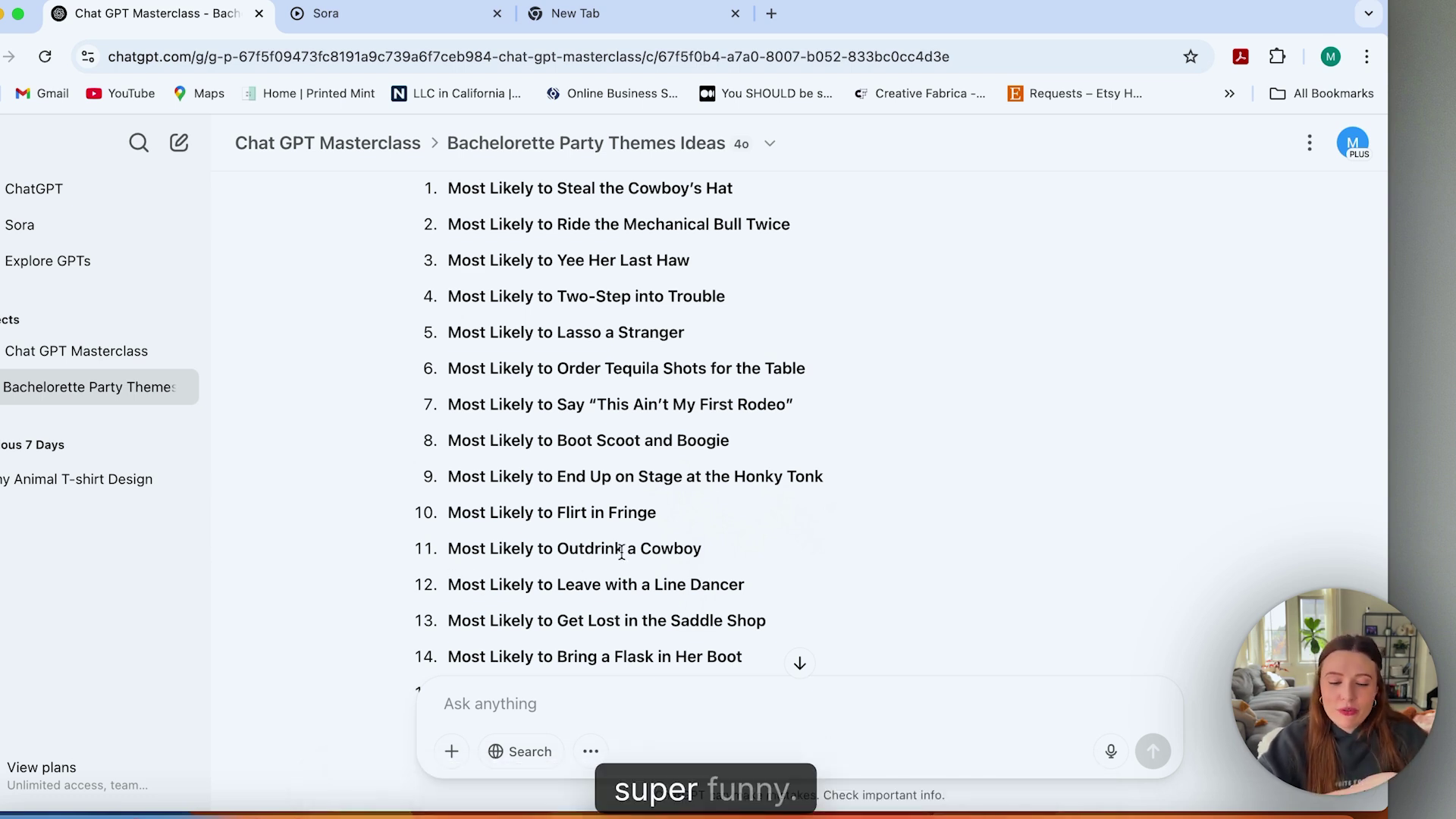
Scroll past the bride slogans and Saddlin' Up inspiration photo to the created shirt-set image.
scroll(622, 551, down, 10)
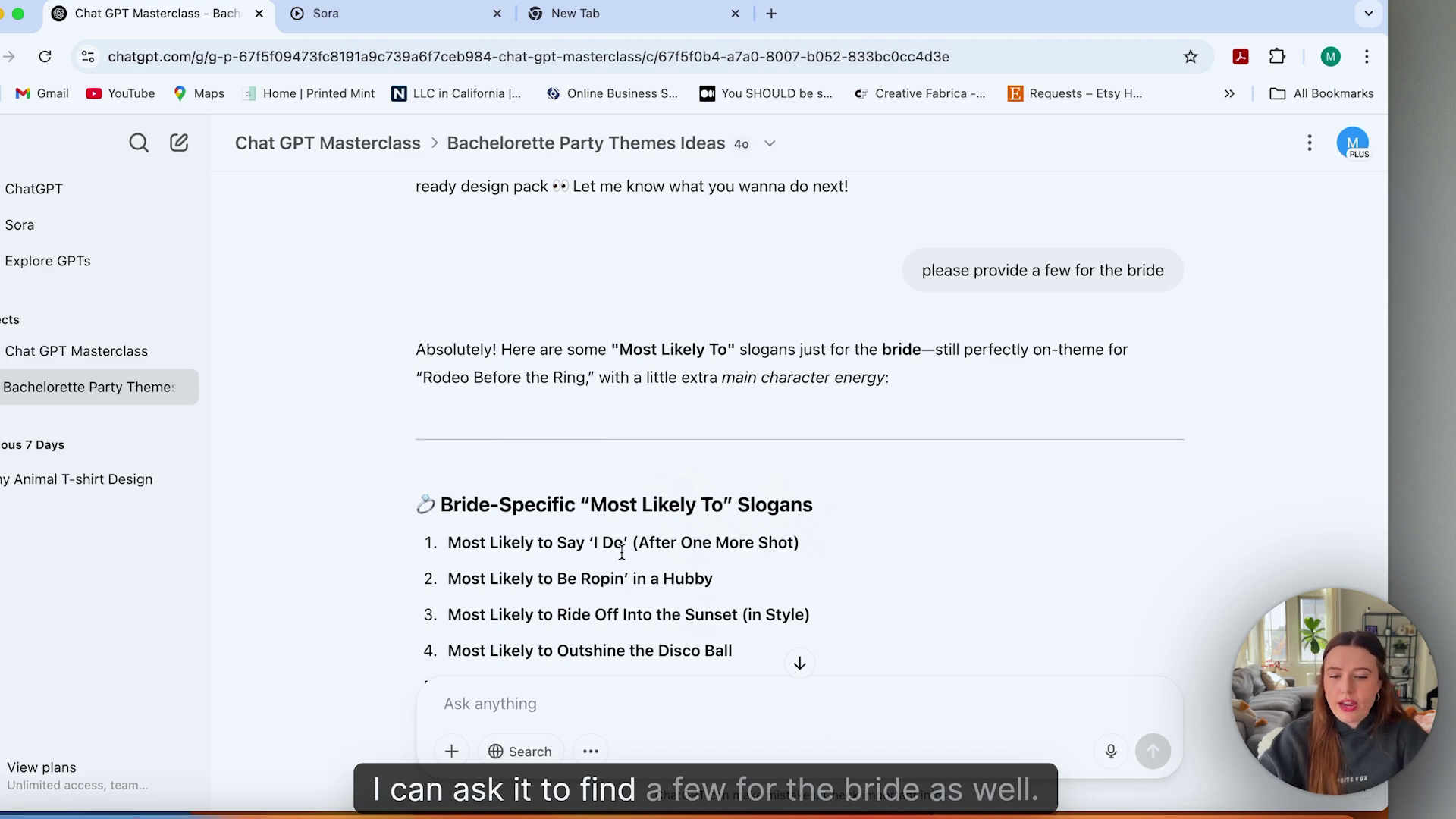
scroll(622, 552, down, 2)
scroll(622, 551, down, 7)
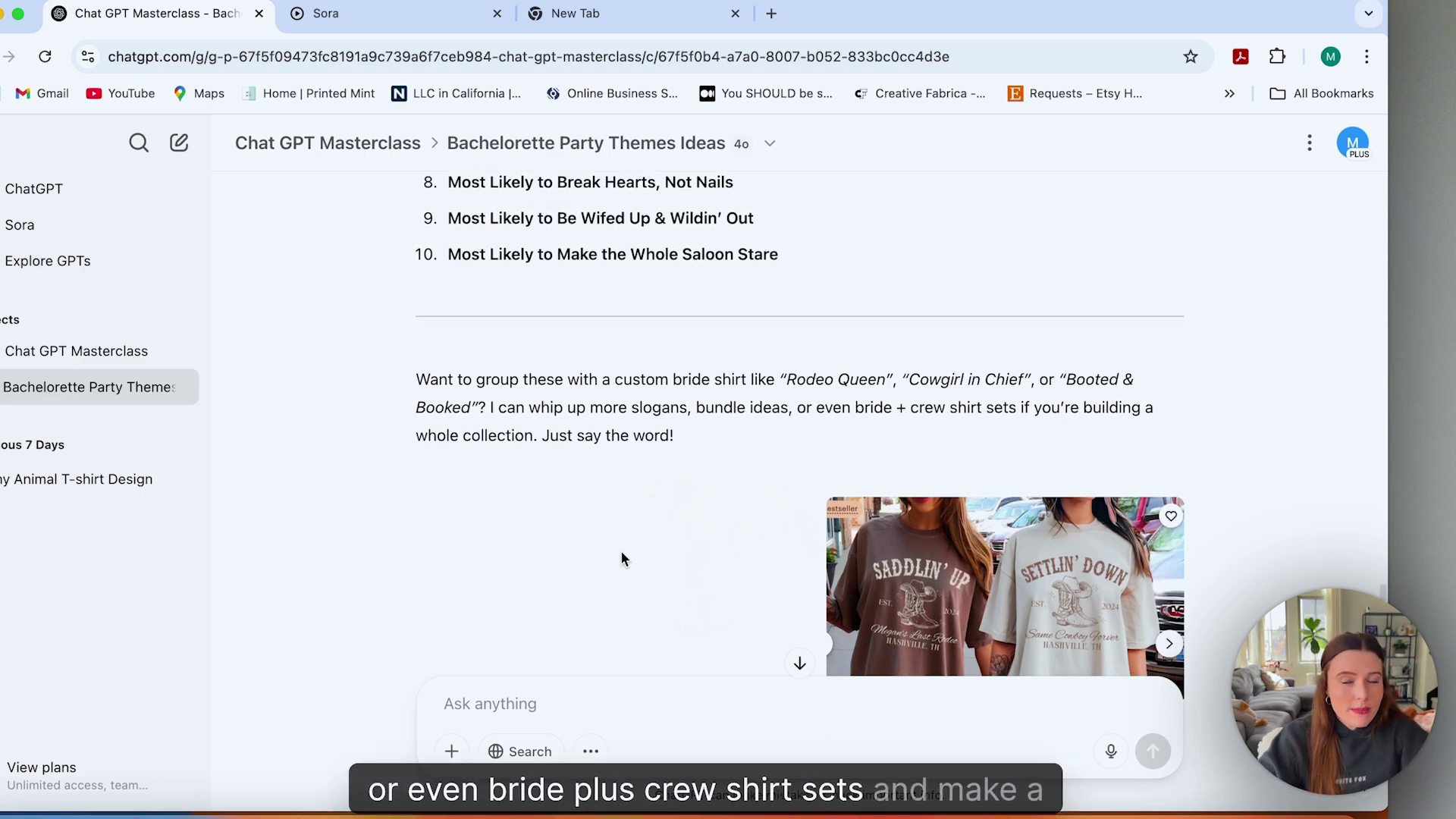
scroll(621, 549, down, 5)
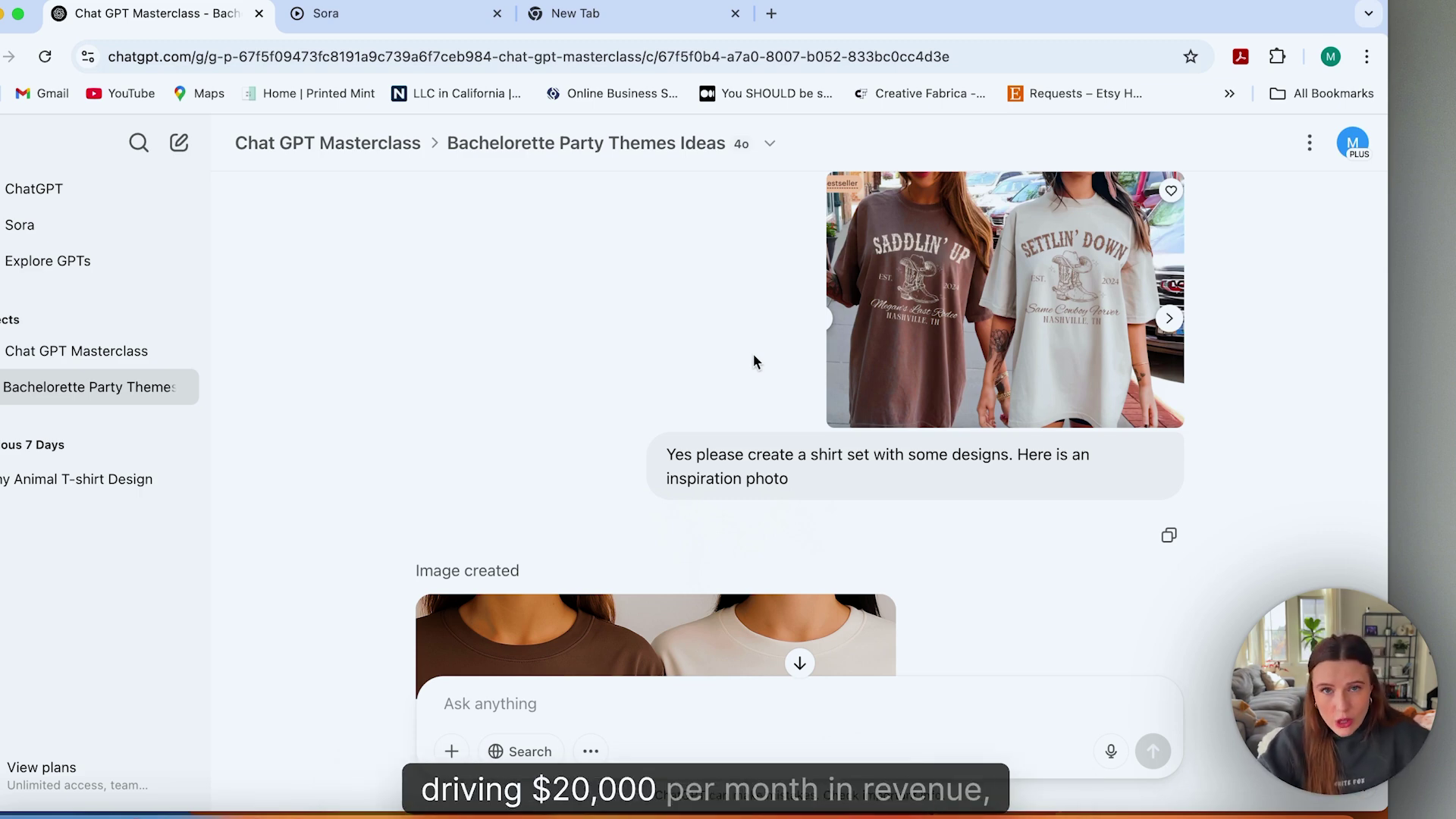
scroll(753, 354, down, 3)
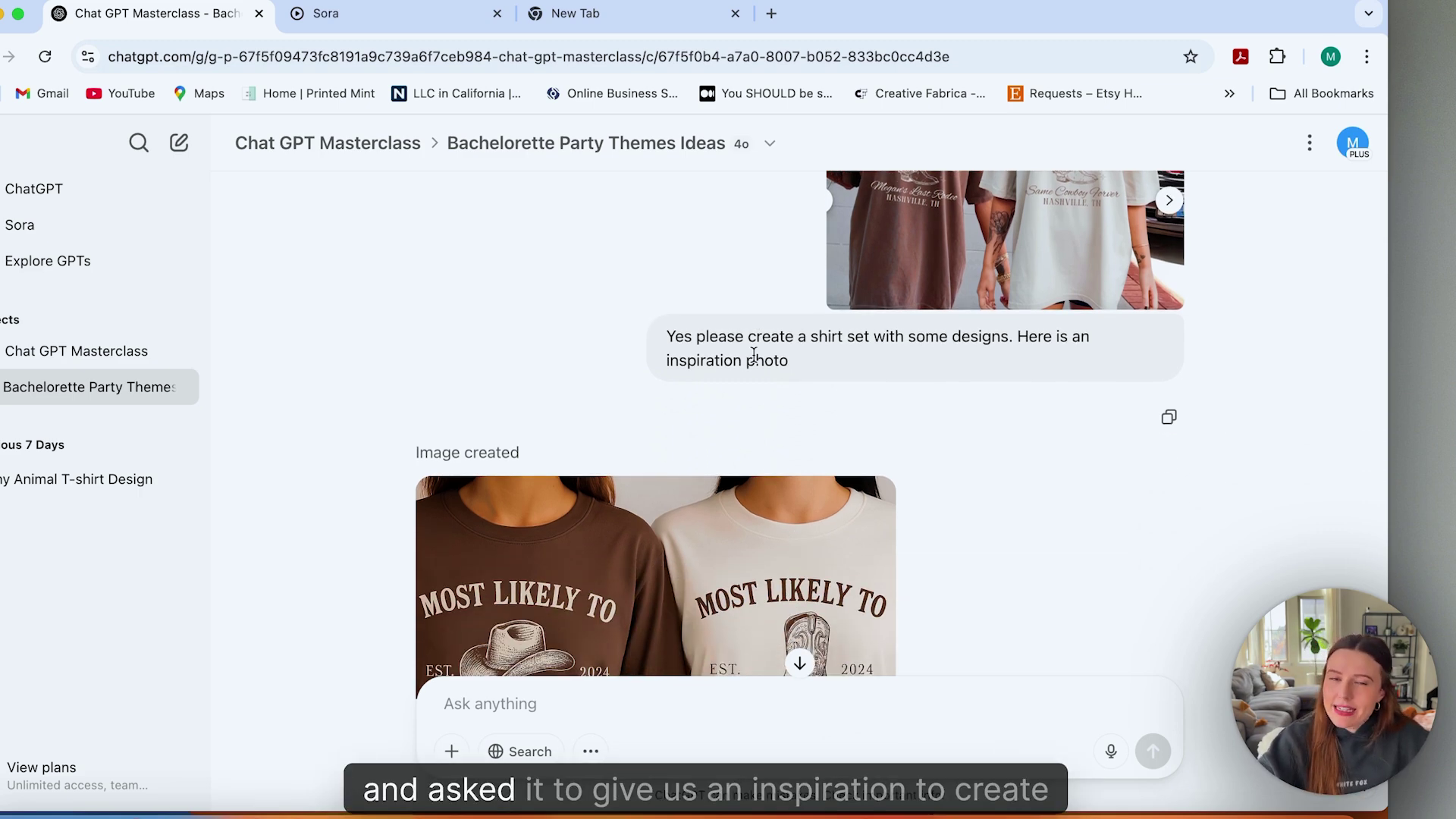
scroll(753, 354, down, 2)
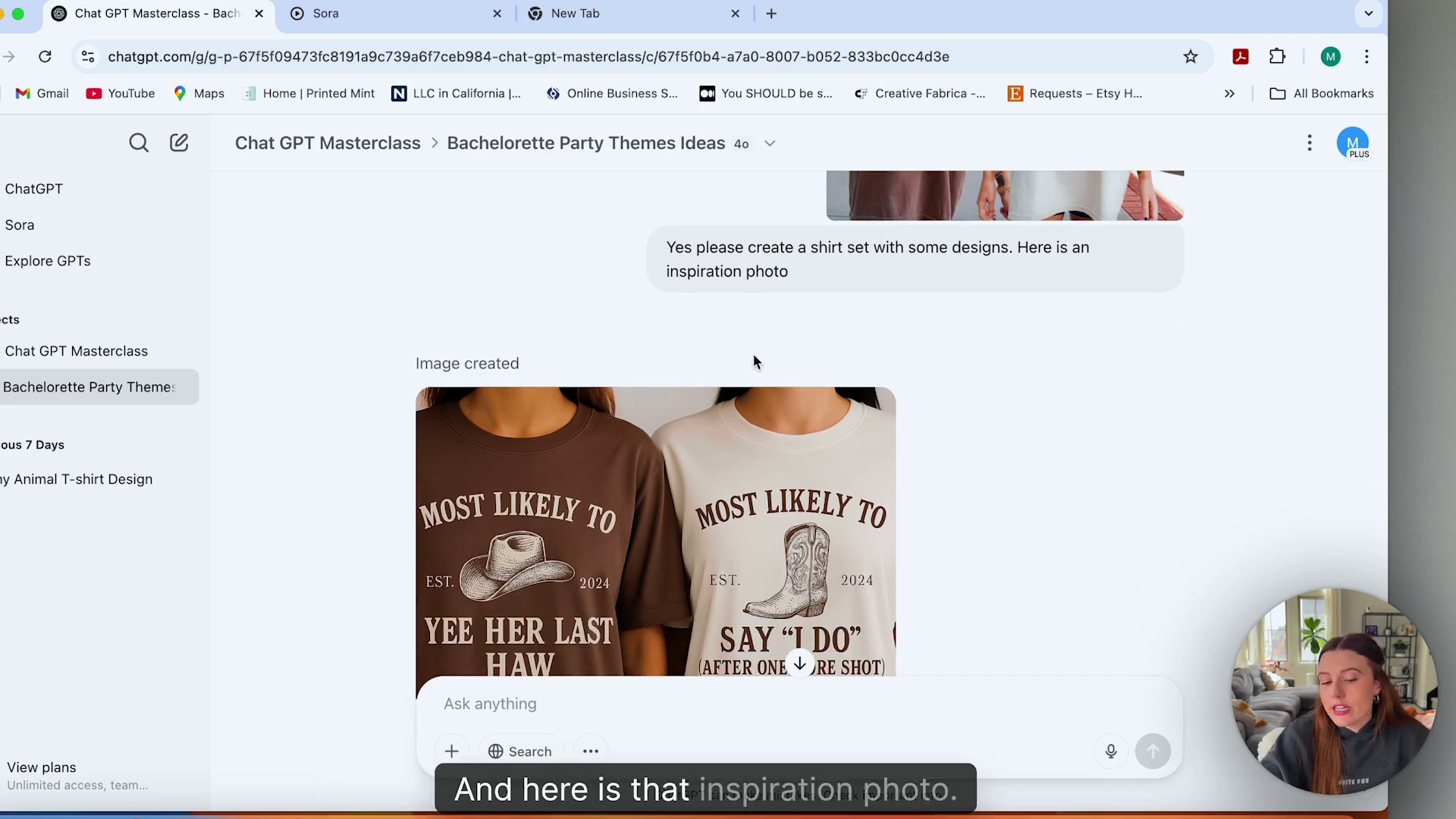
scroll(753, 353, up, 3)
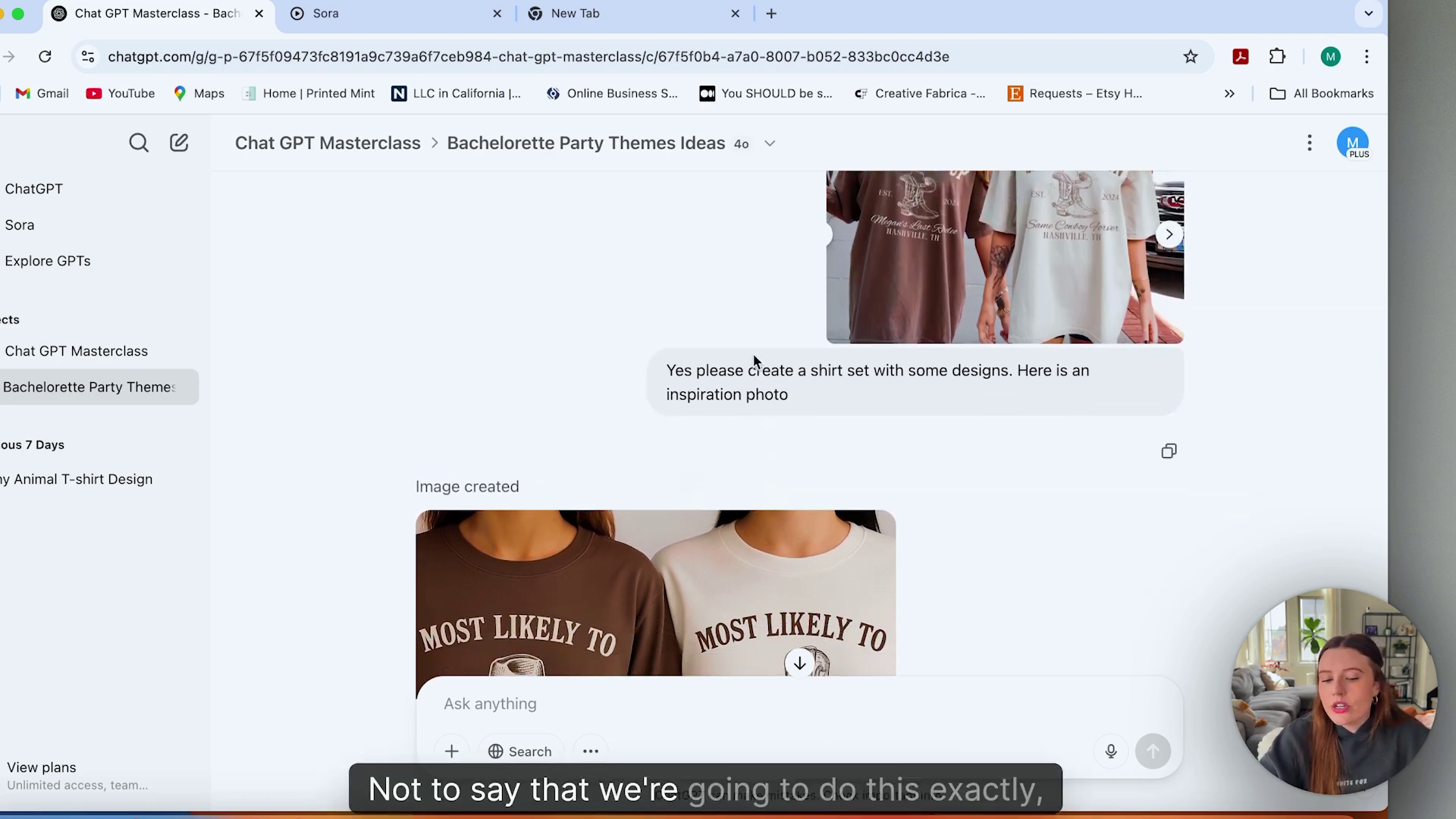
scroll(753, 354, down, 5)
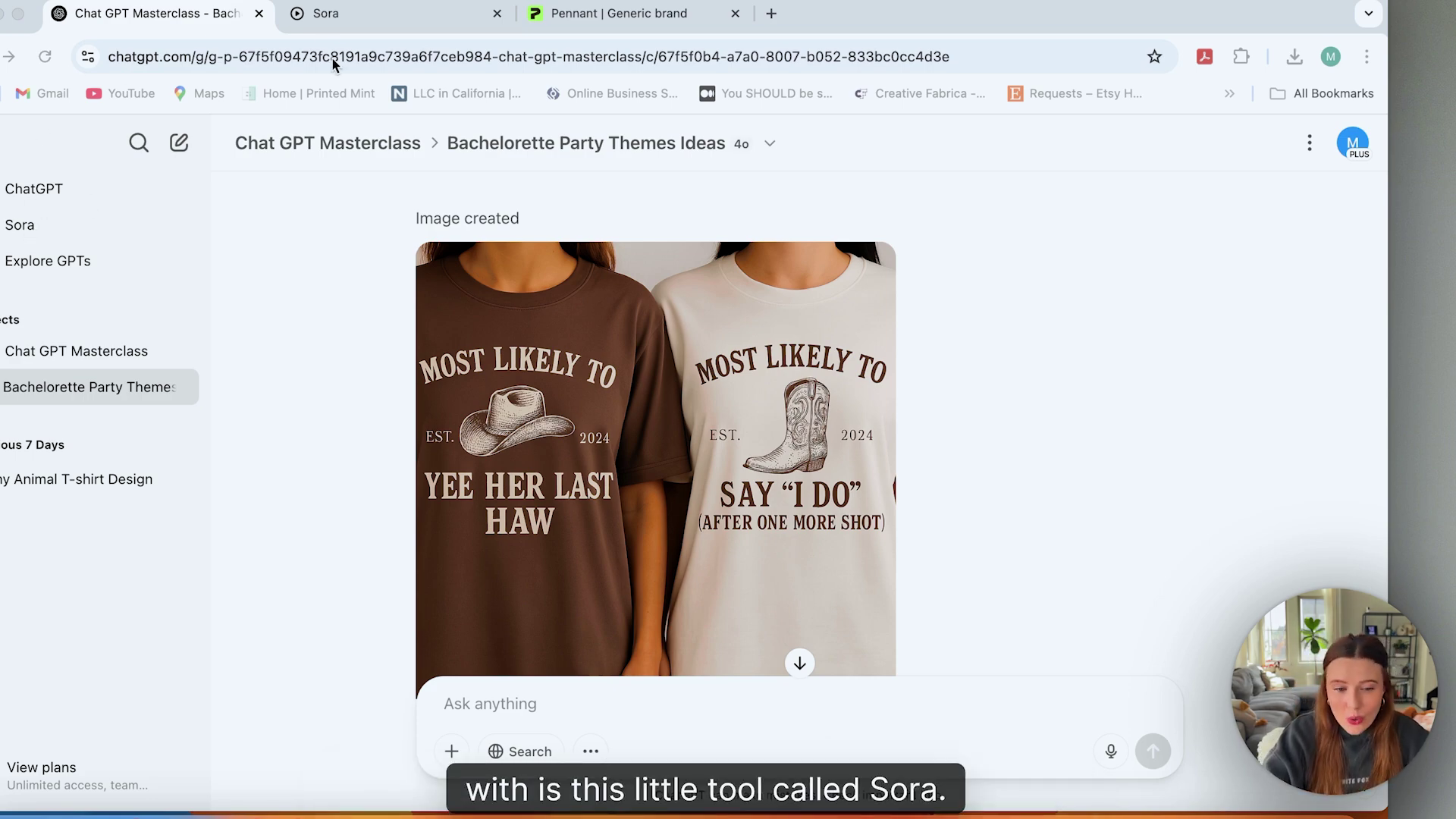
Switch to the Sora tab and browse the 'action figure' Explore results.
click(315, 16)
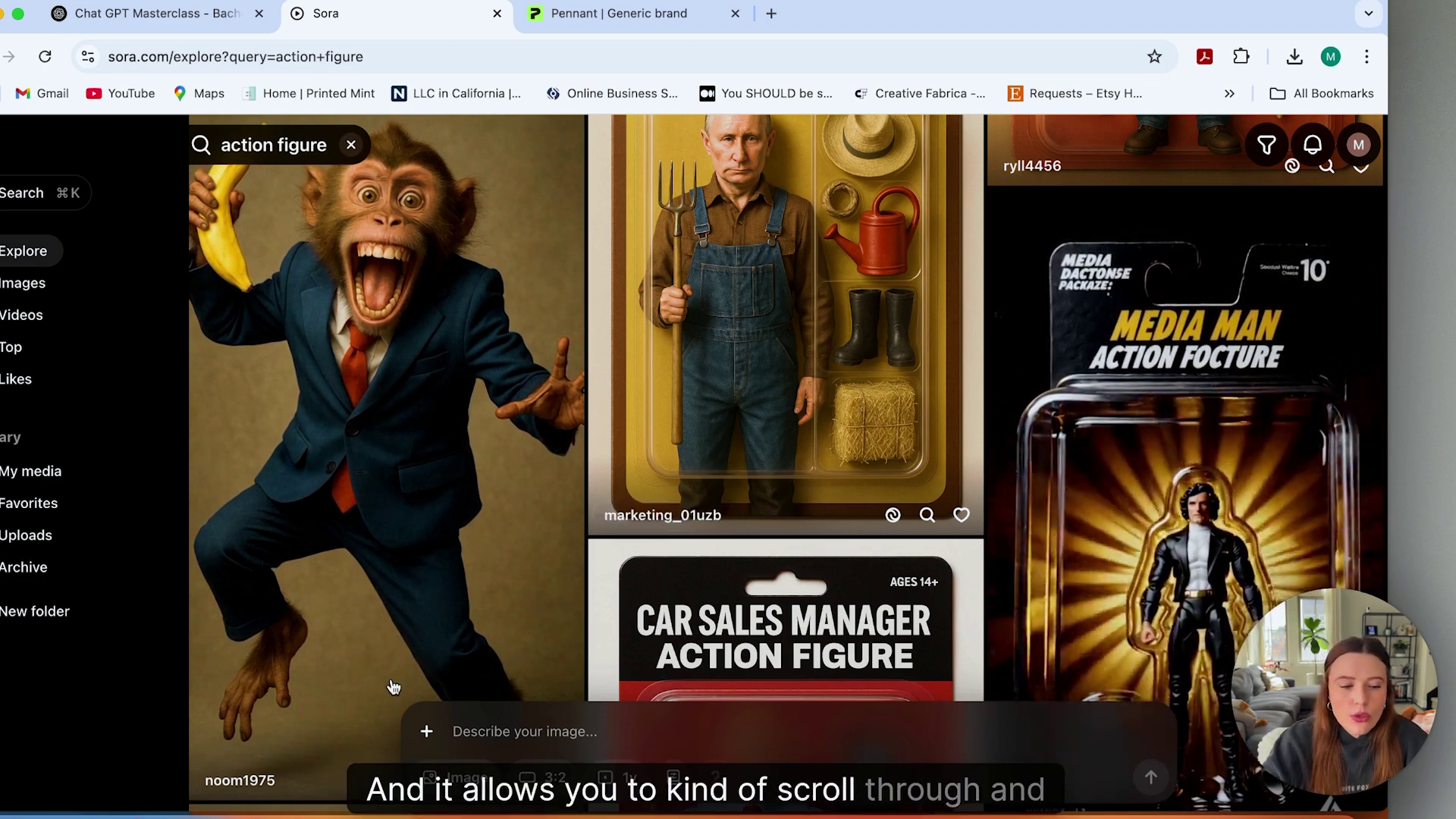
scroll(679, 406, down, 15)
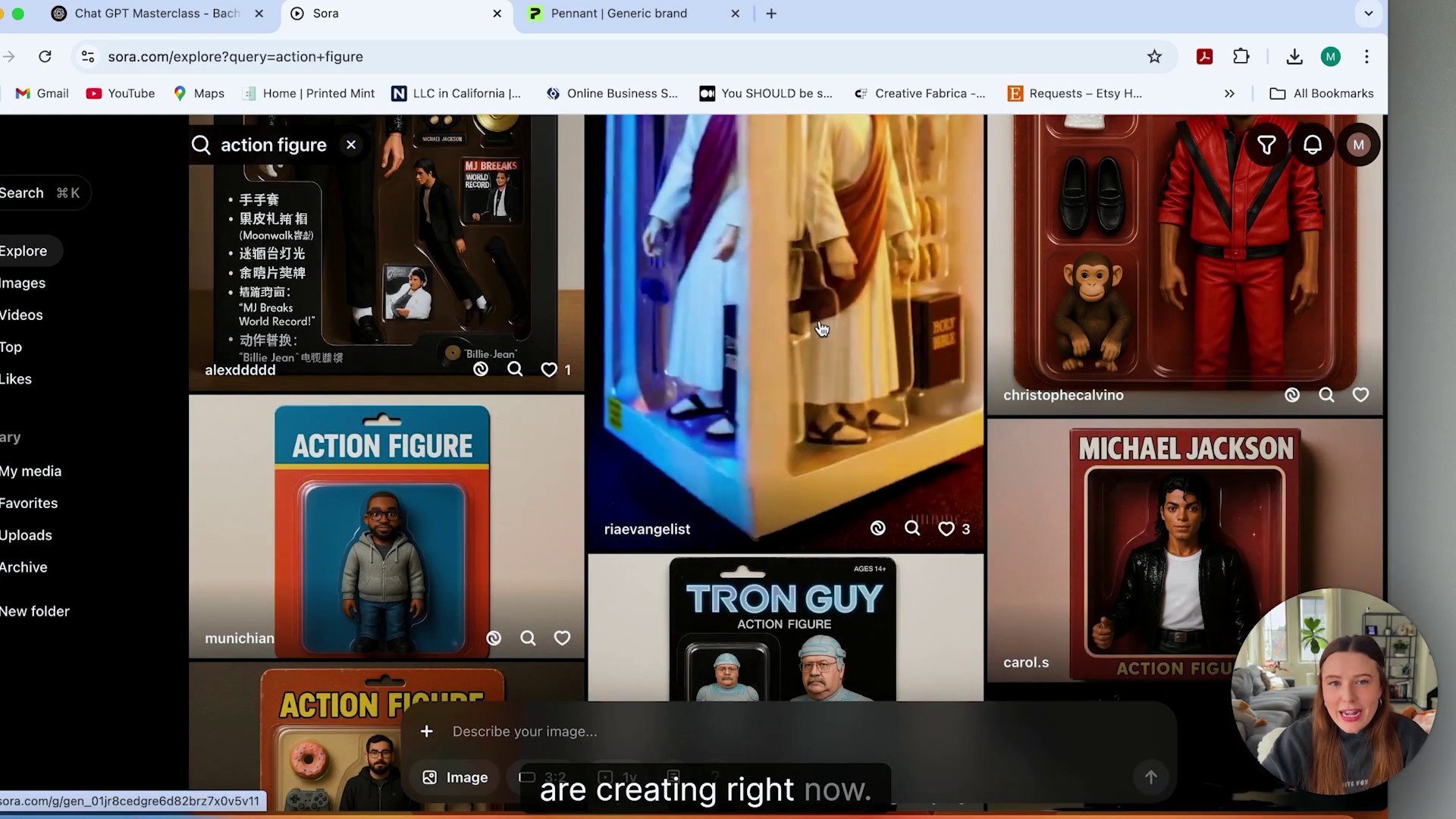
scroll(706, 493, down, 3)
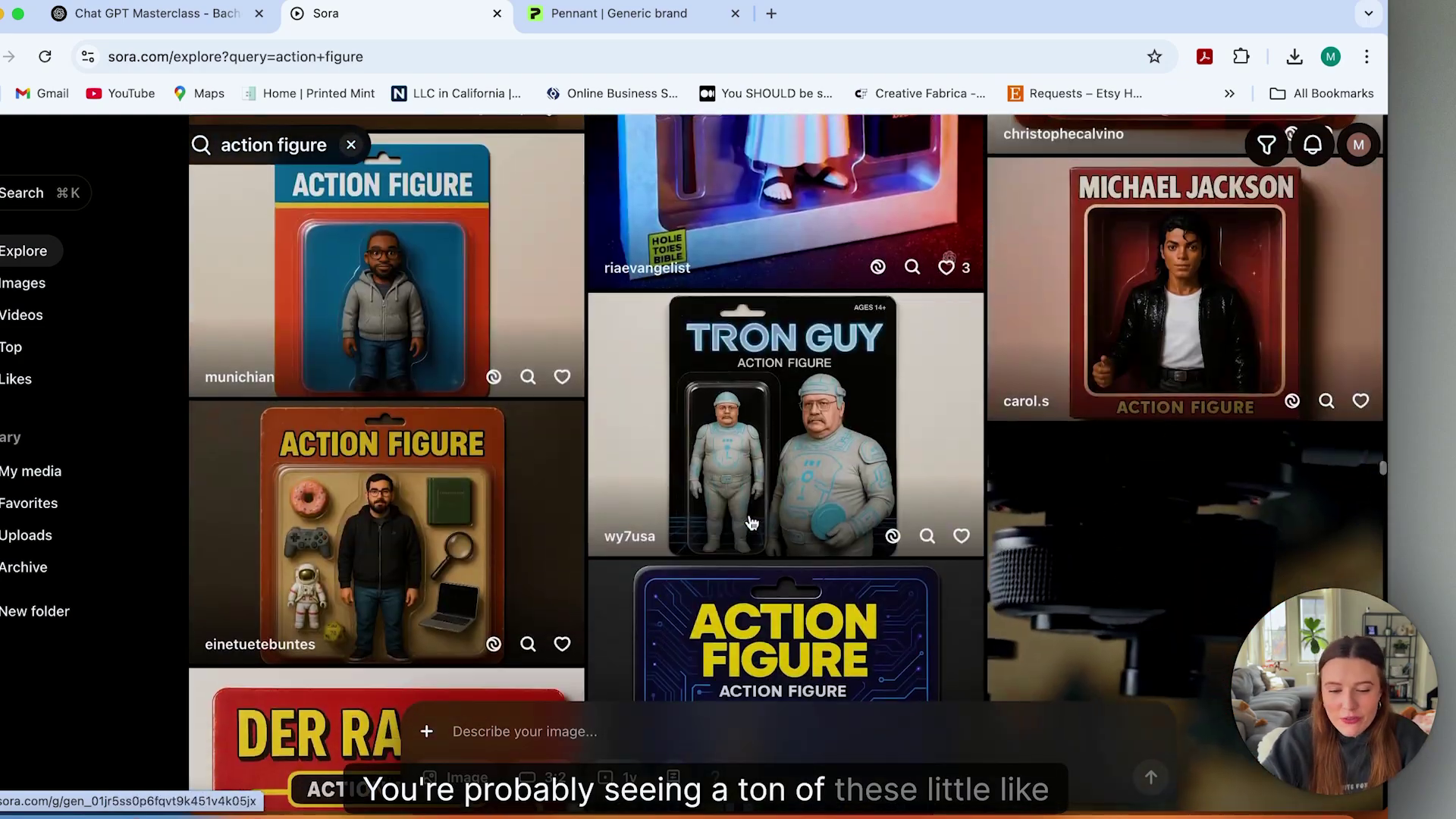
scroll(620, 436, down, 3)
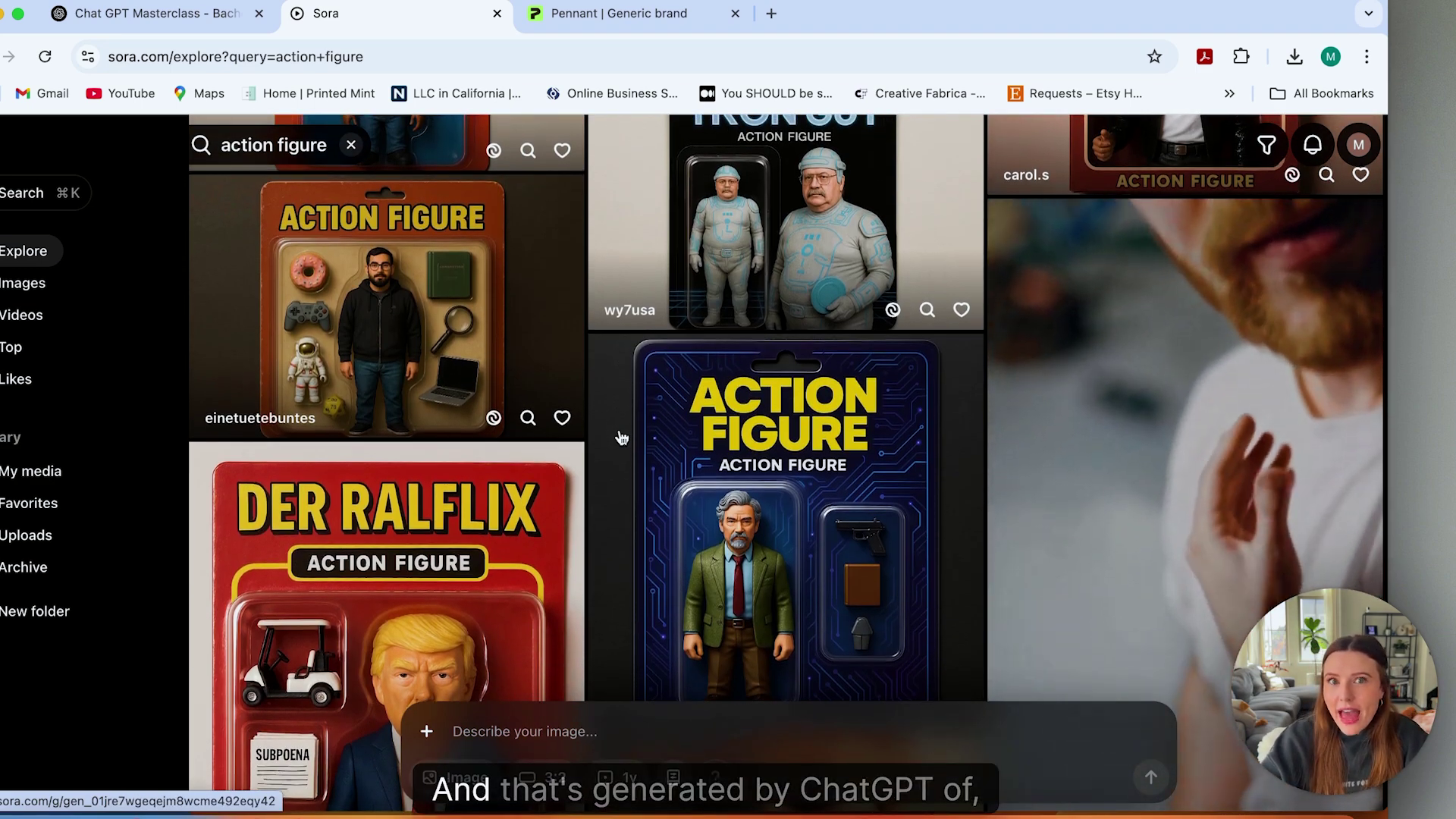
scroll(620, 437, down, 5)
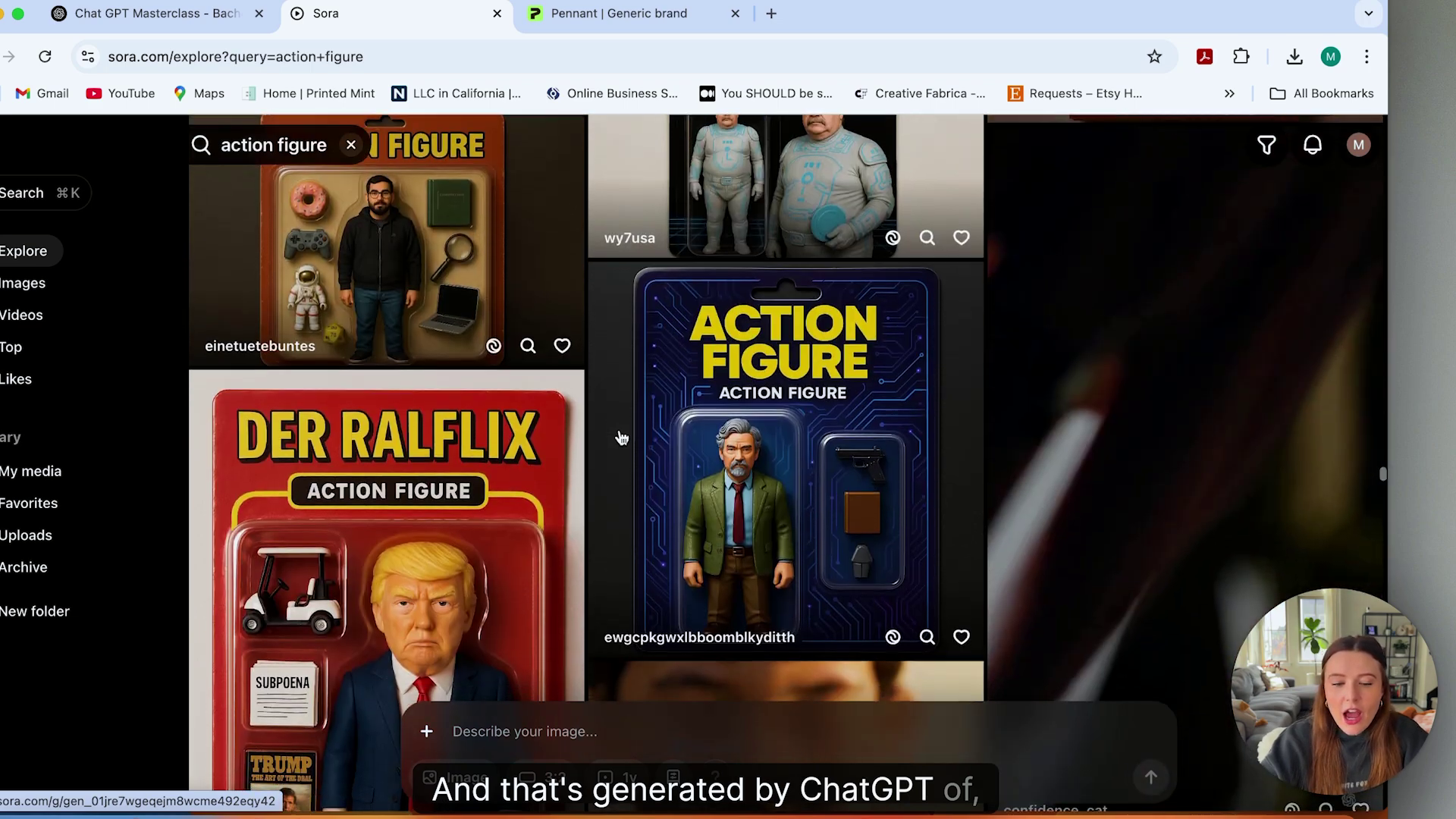
scroll(619, 437, down, 10)
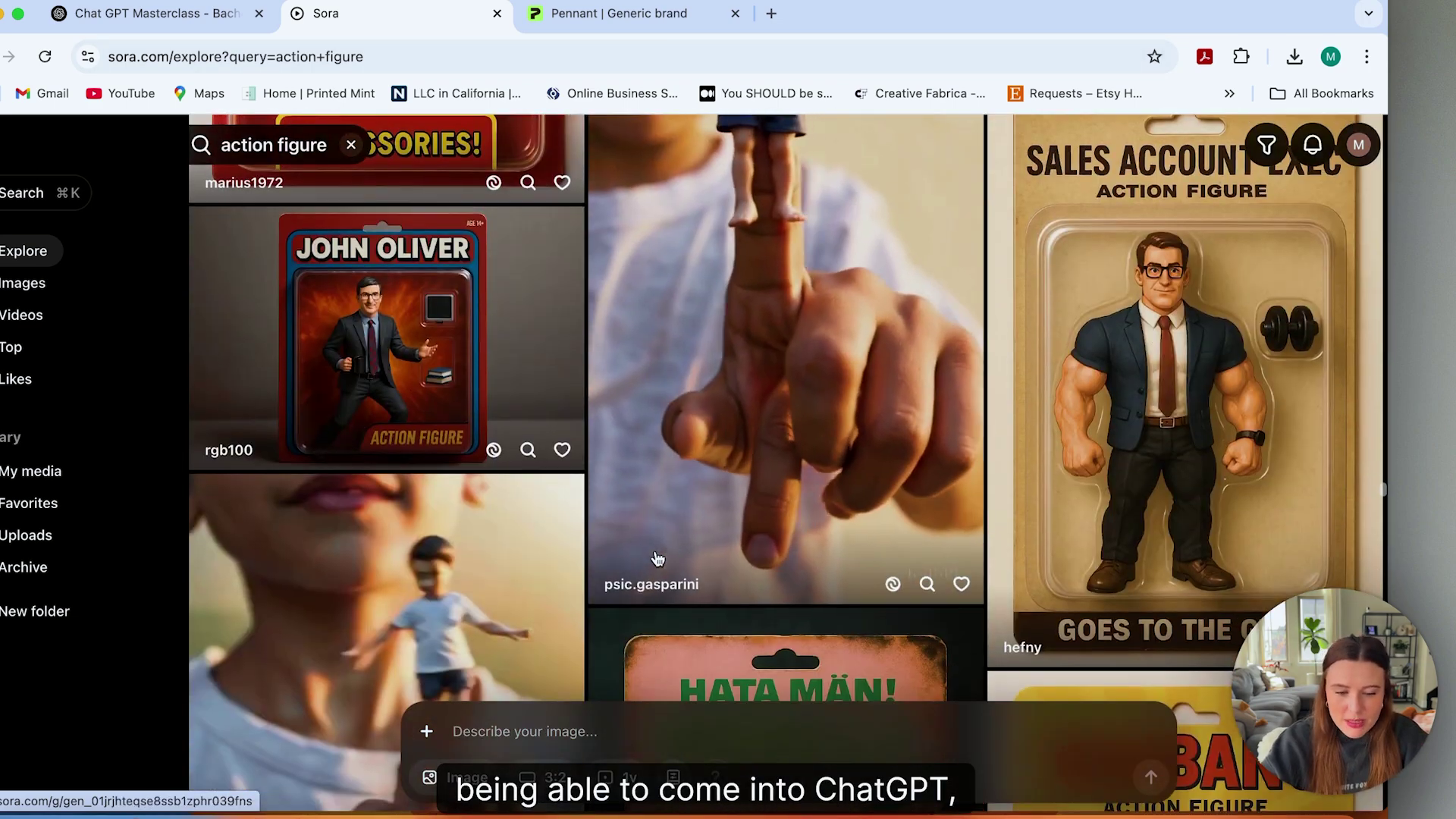
scroll(655, 556, down, 5)
scroll(654, 554, up, 3)
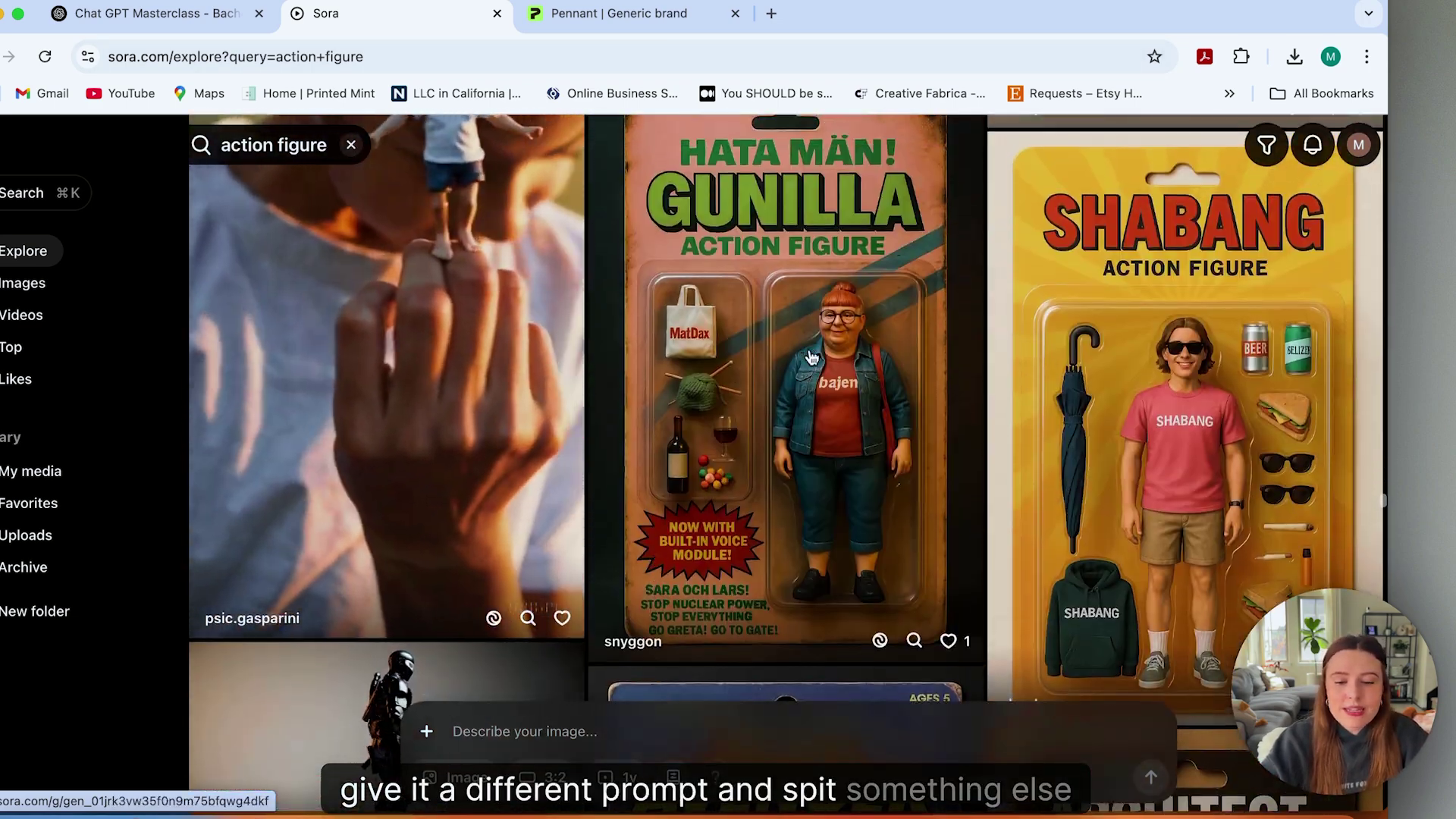
scroll(787, 392, down, 10)
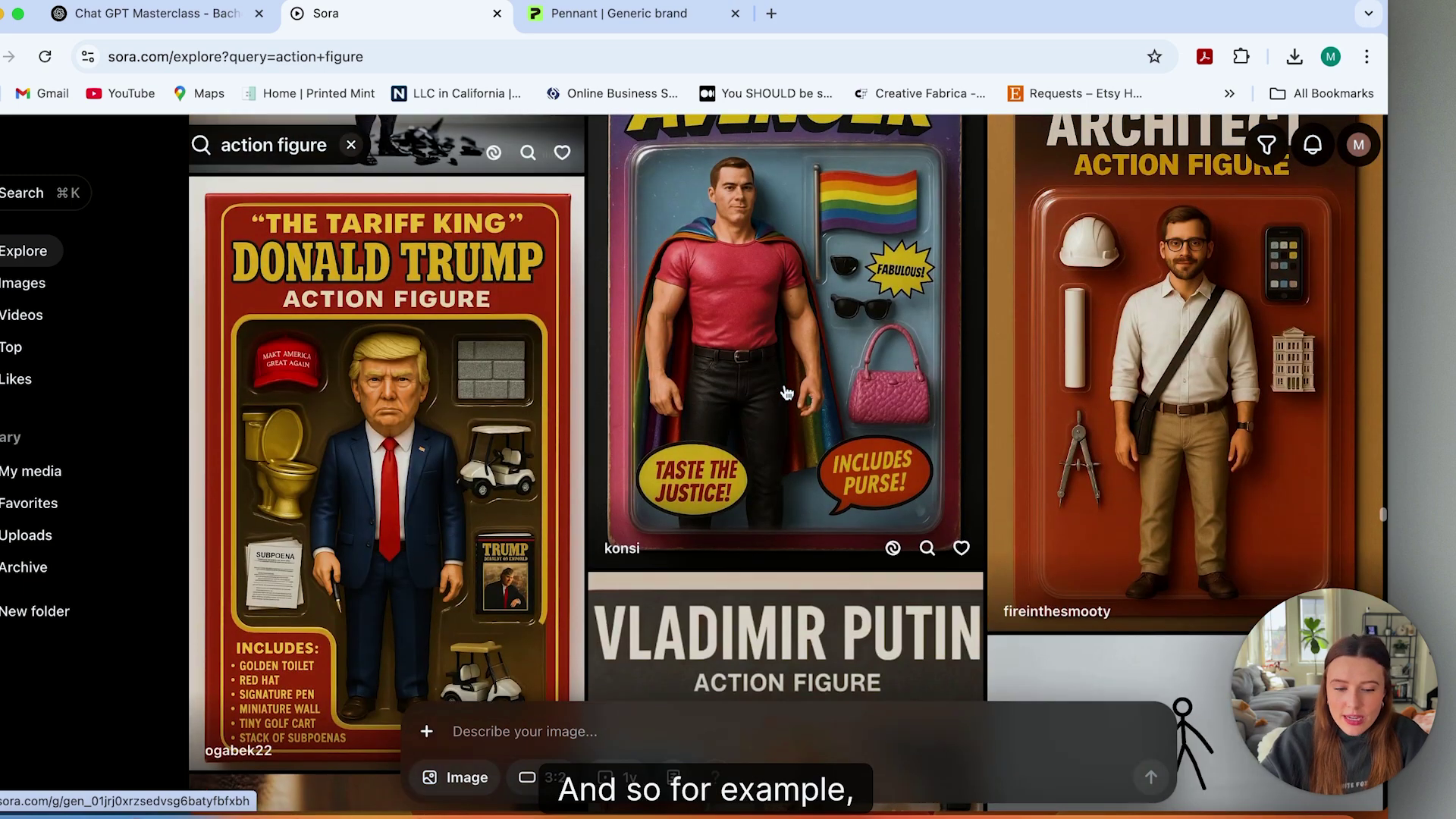
click(786, 391)
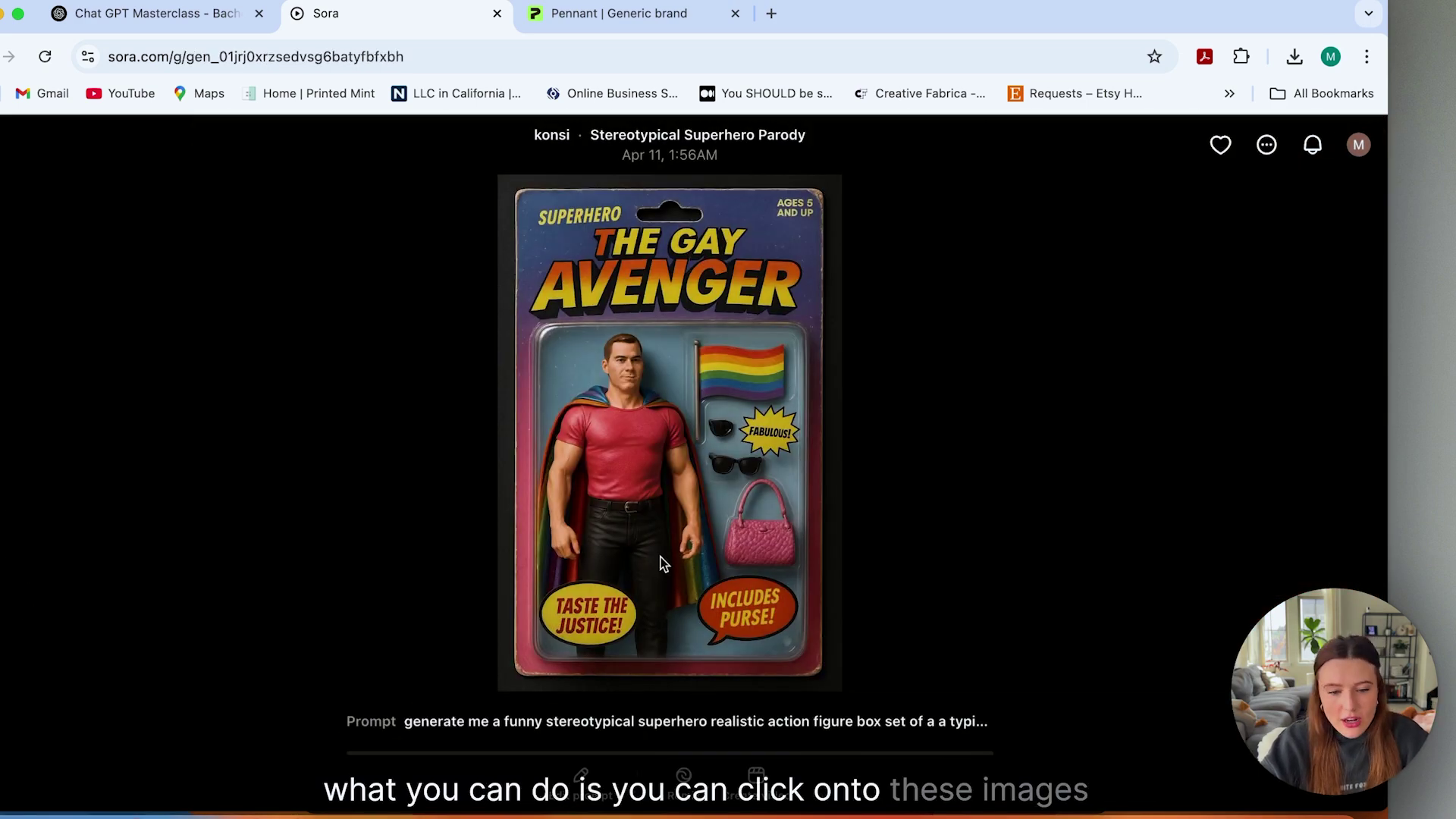
scroll(806, 709, down, 2)
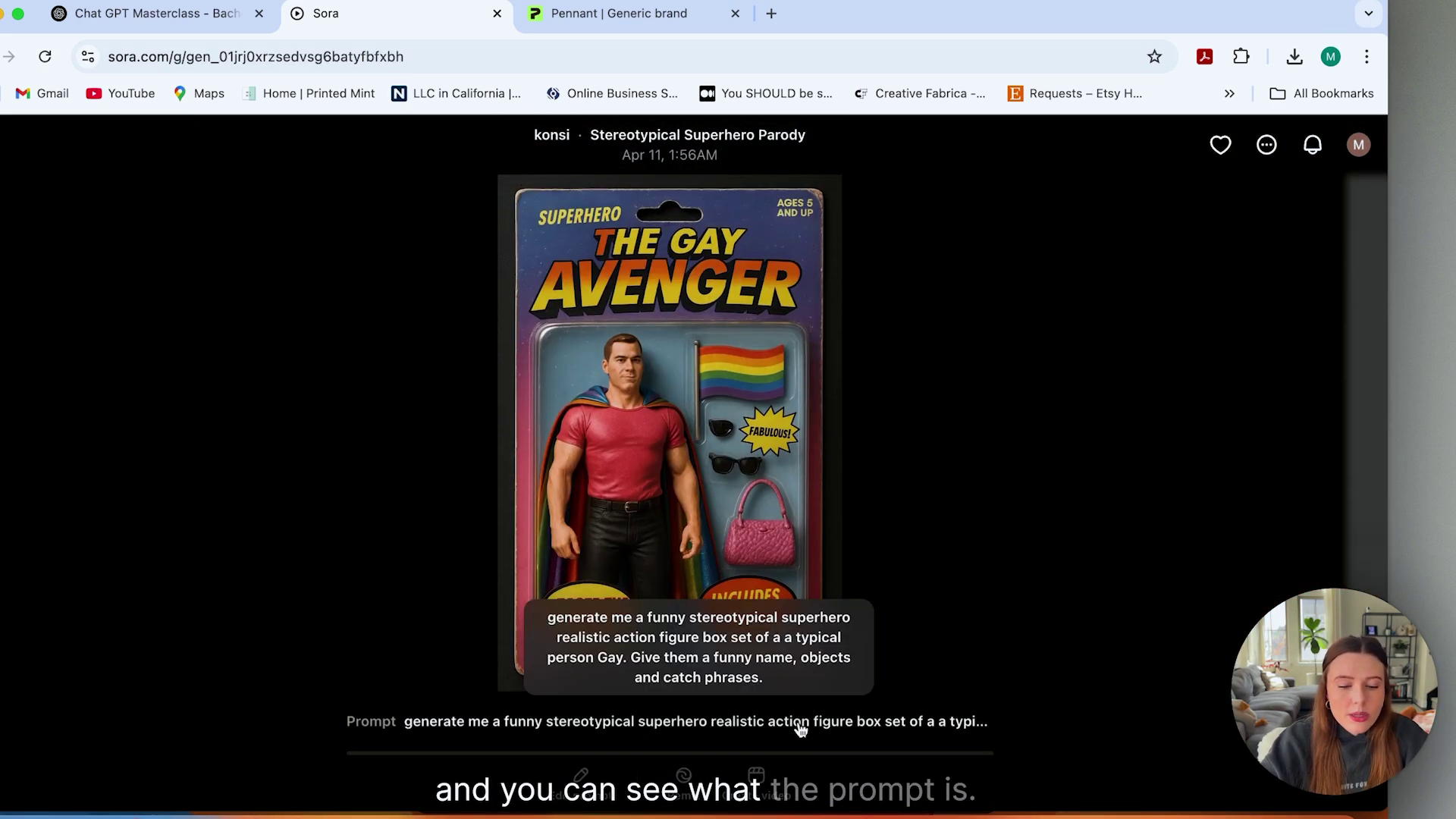
click(798, 722)
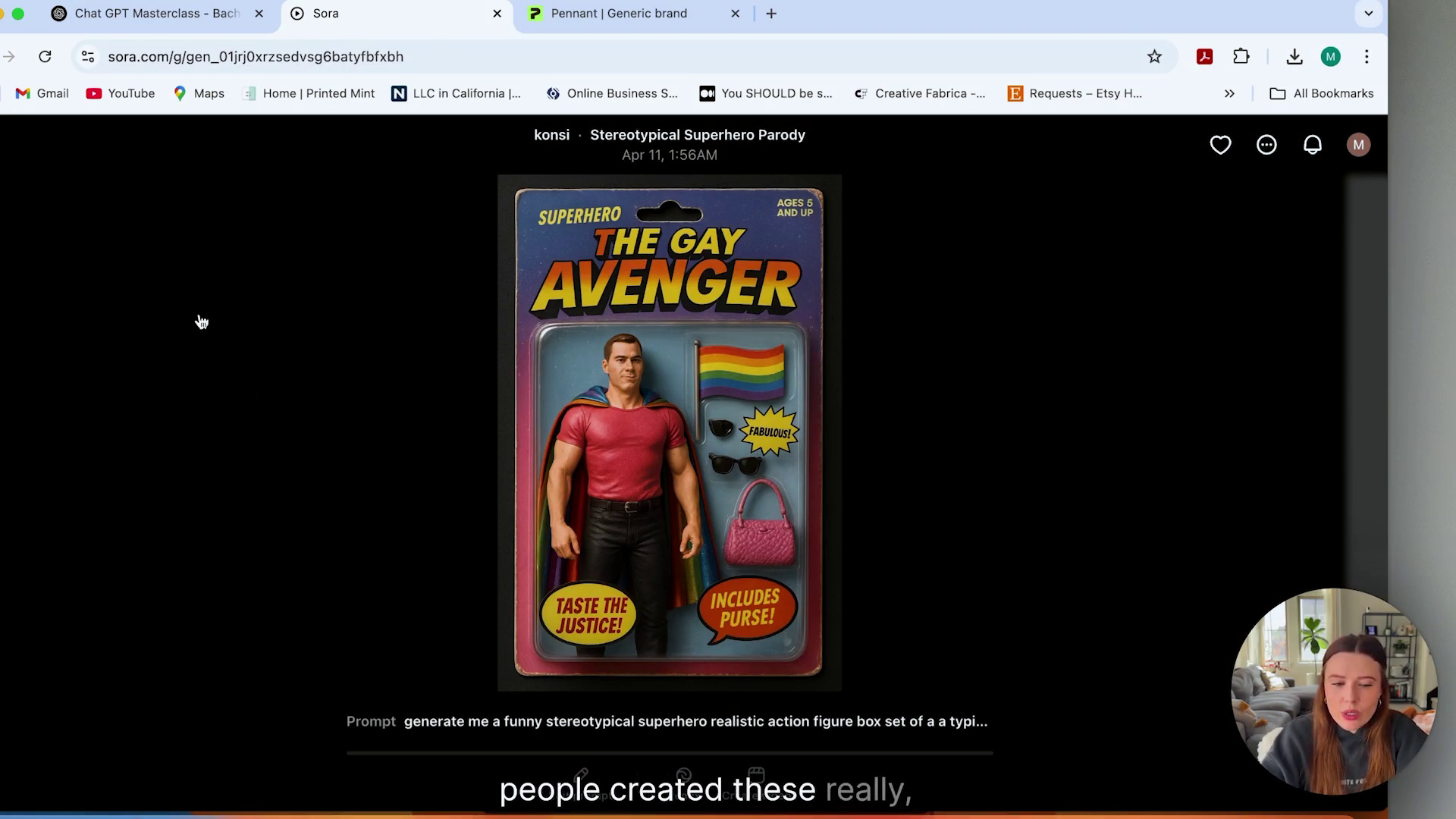
key(Escape)
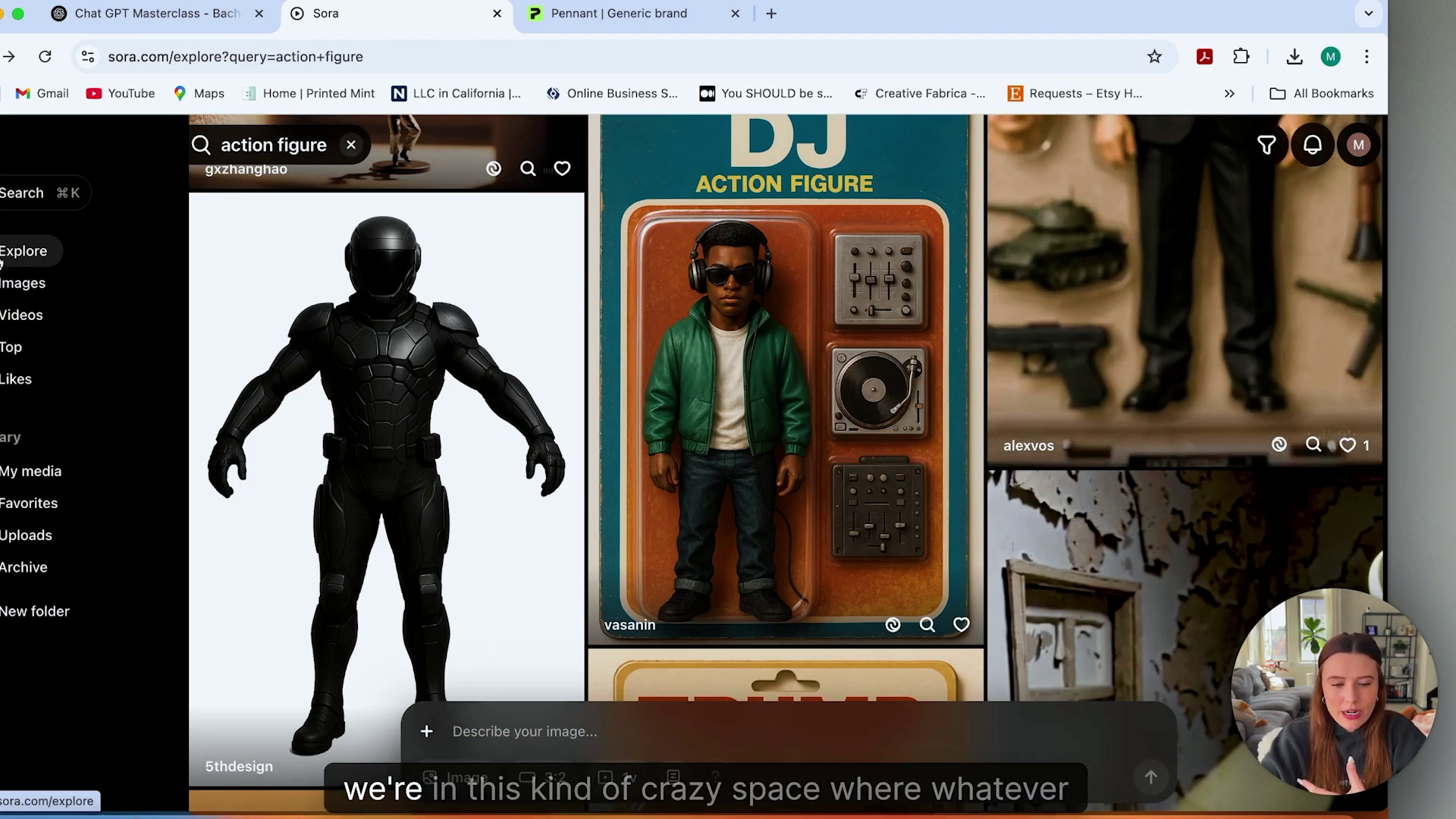
Clear the 'action figure' search and scroll through the general Explore feed.
click(353, 147)
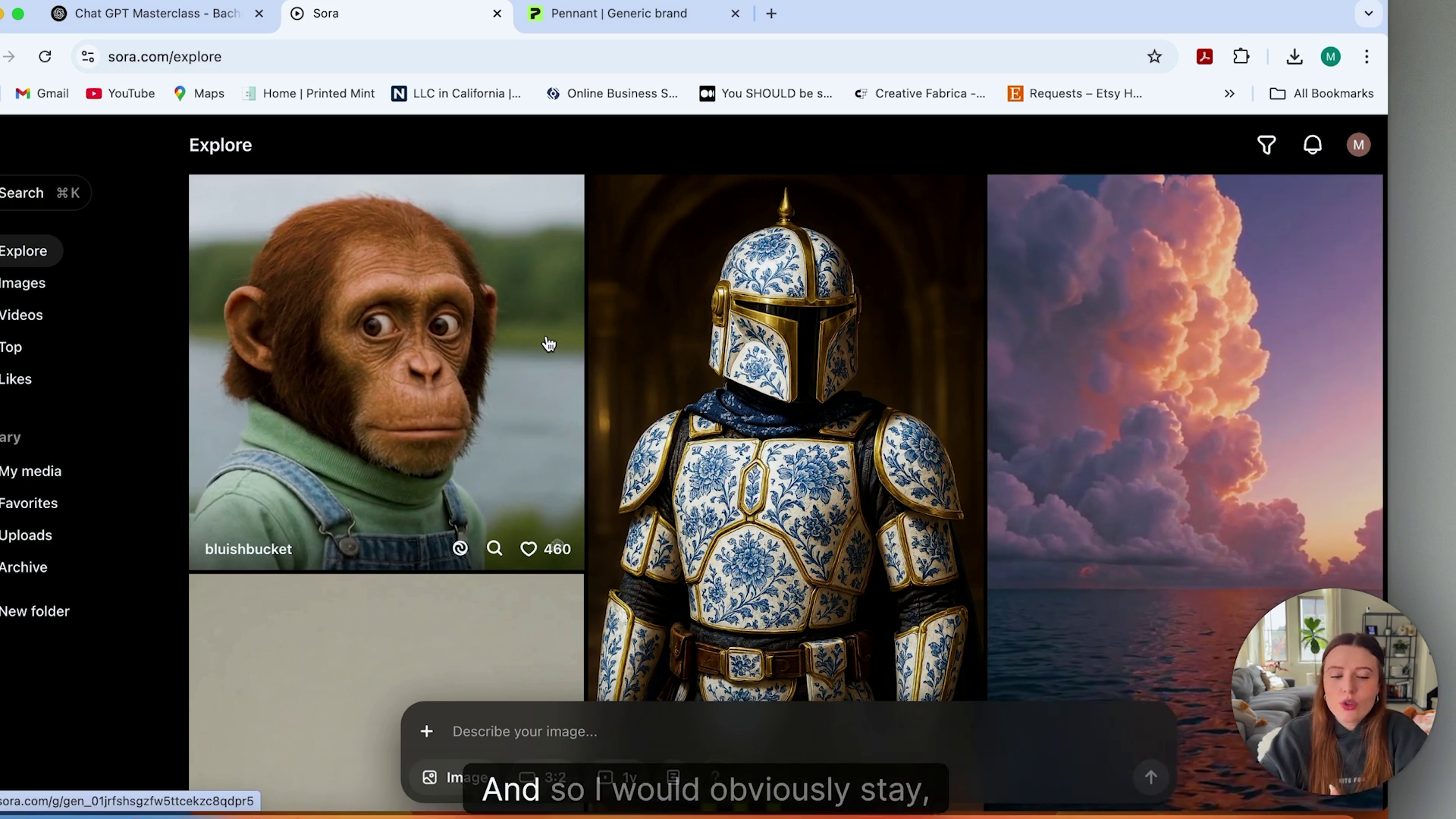
scroll(548, 343, down, 1)
scroll(549, 343, down, 10)
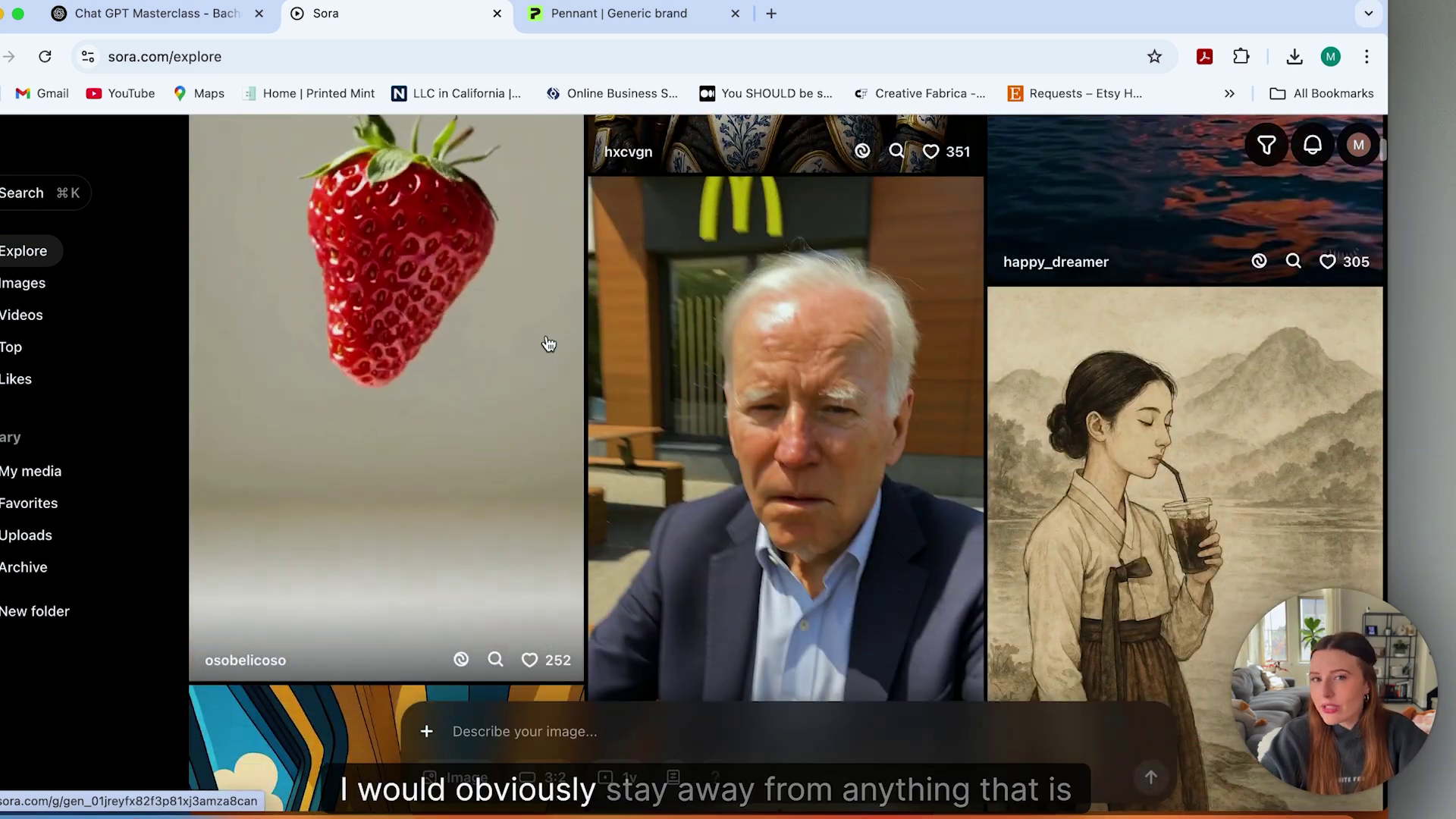
scroll(548, 344, down, 1)
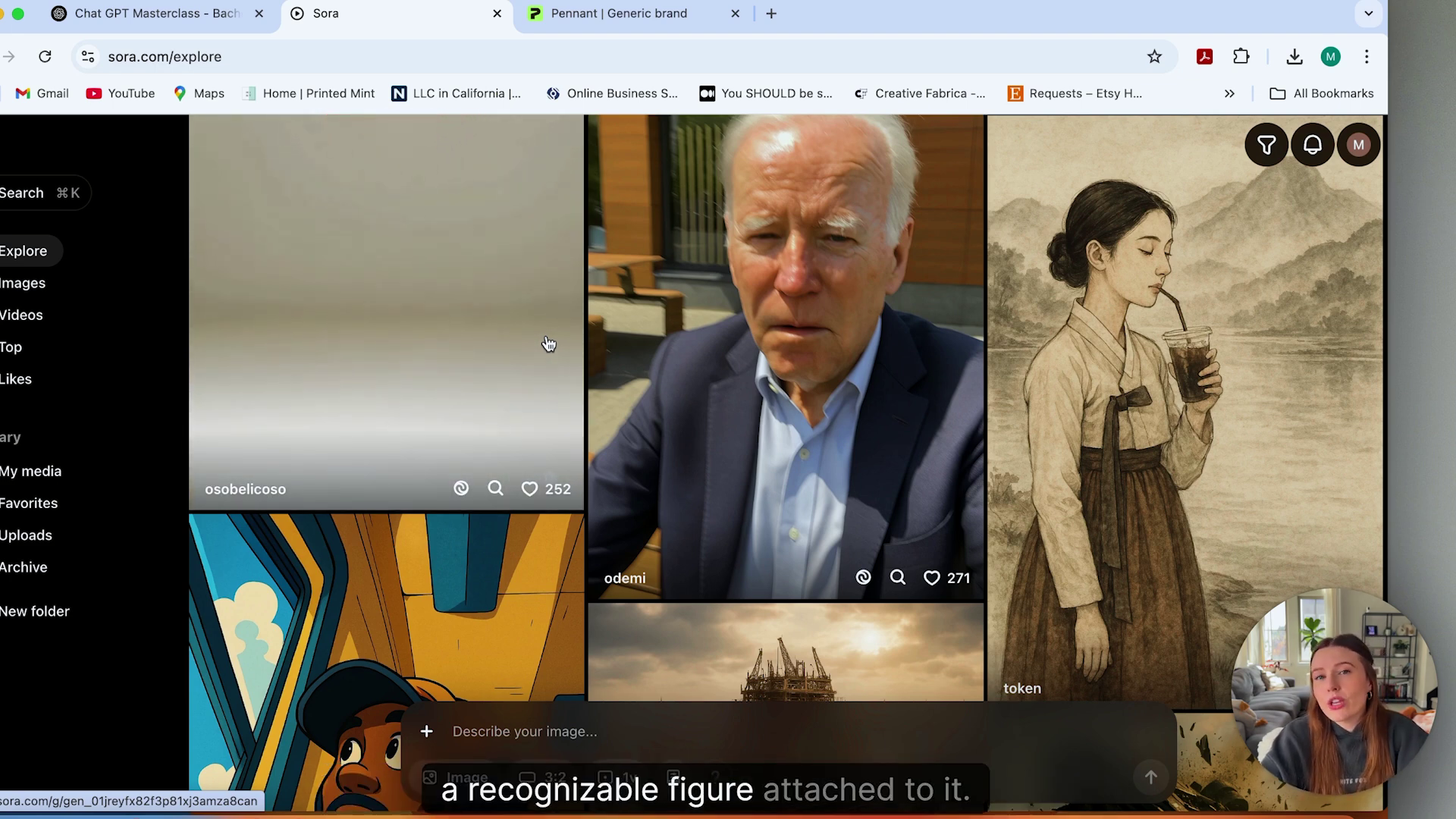
scroll(549, 343, down, 3)
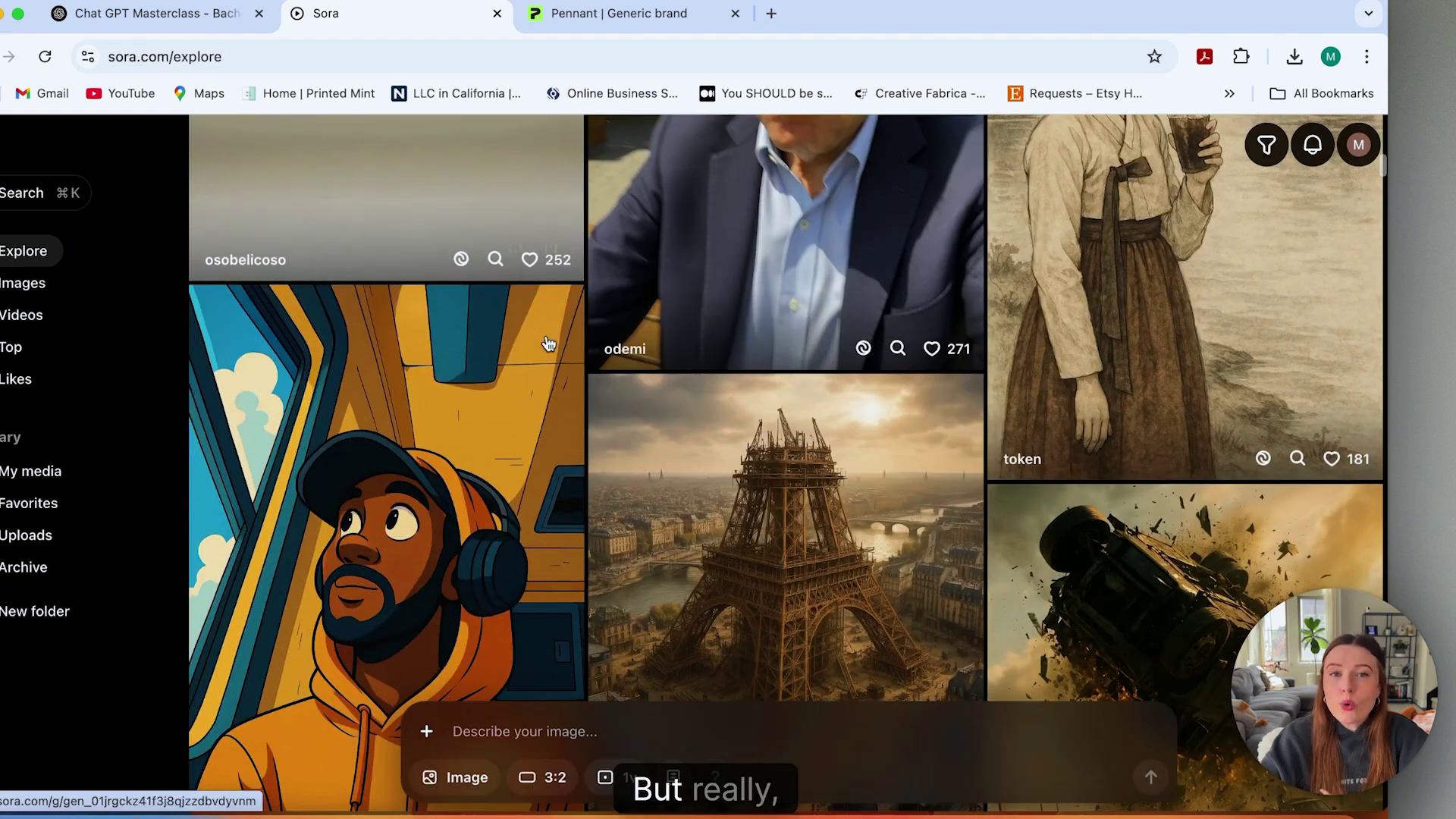
scroll(548, 344, down, 4)
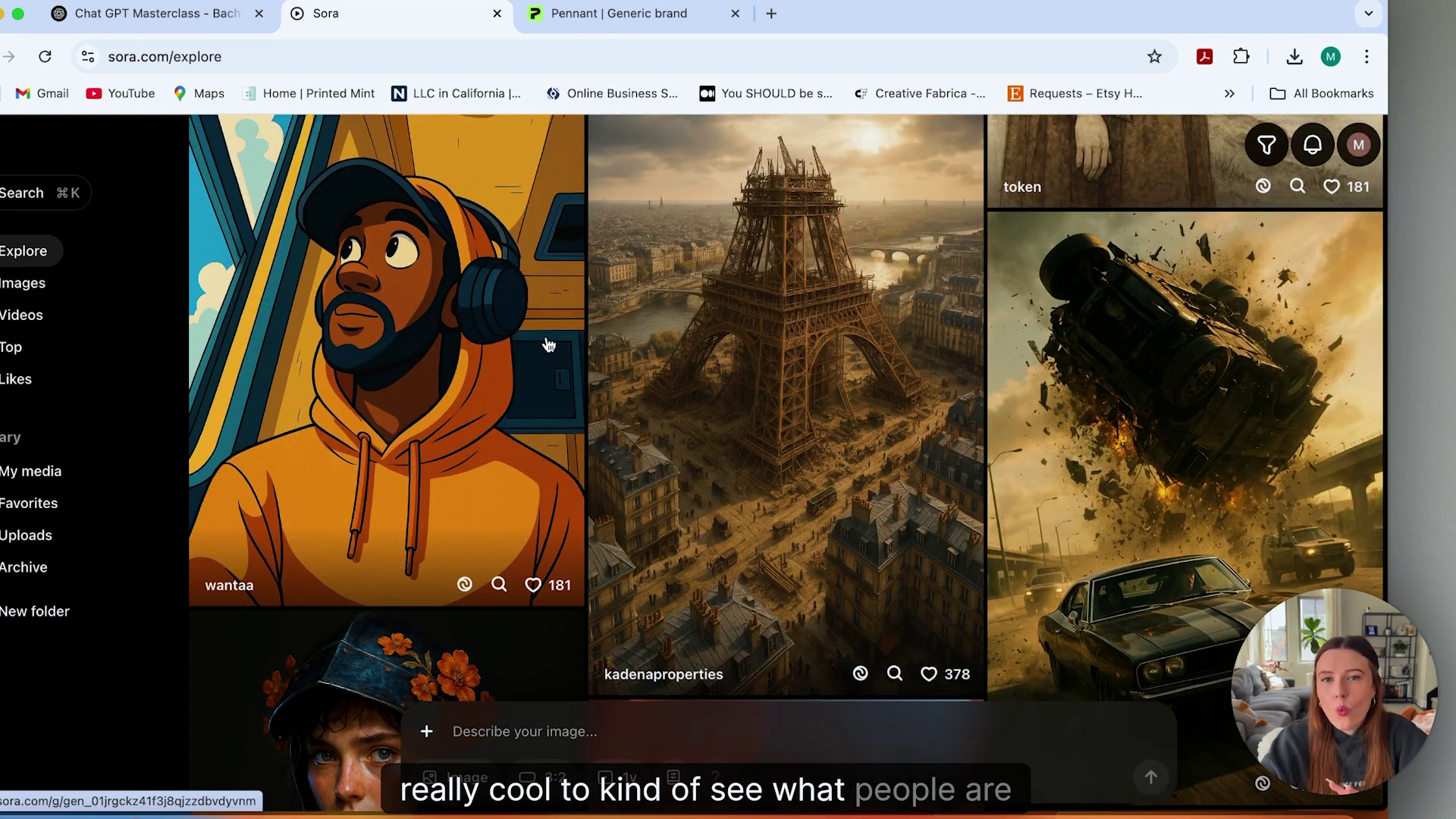
click(400, 318)
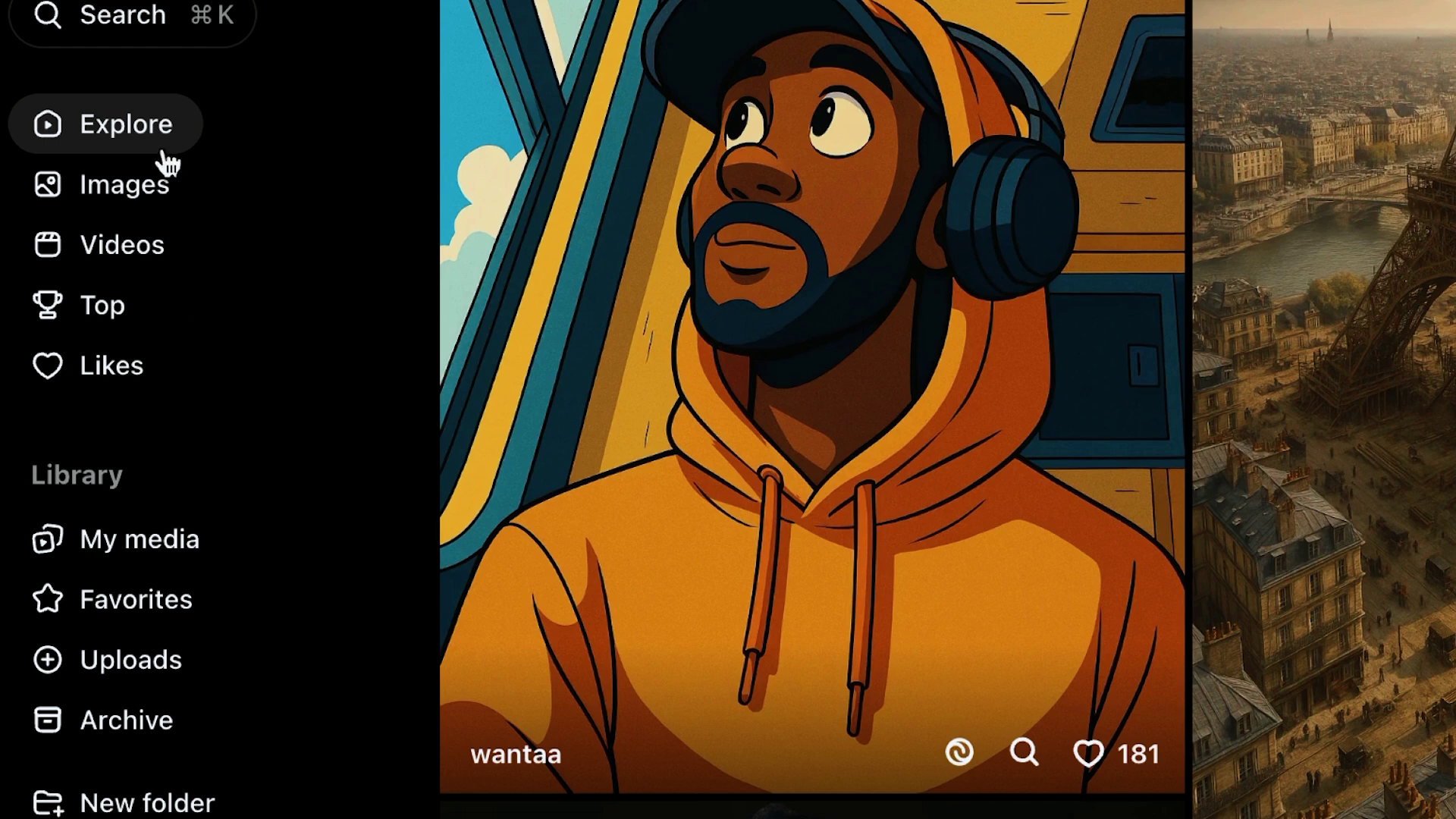
From Favorites, open the original Australian Shepherd DOGUE portrait and load its prompt into the composer.
click(115, 613)
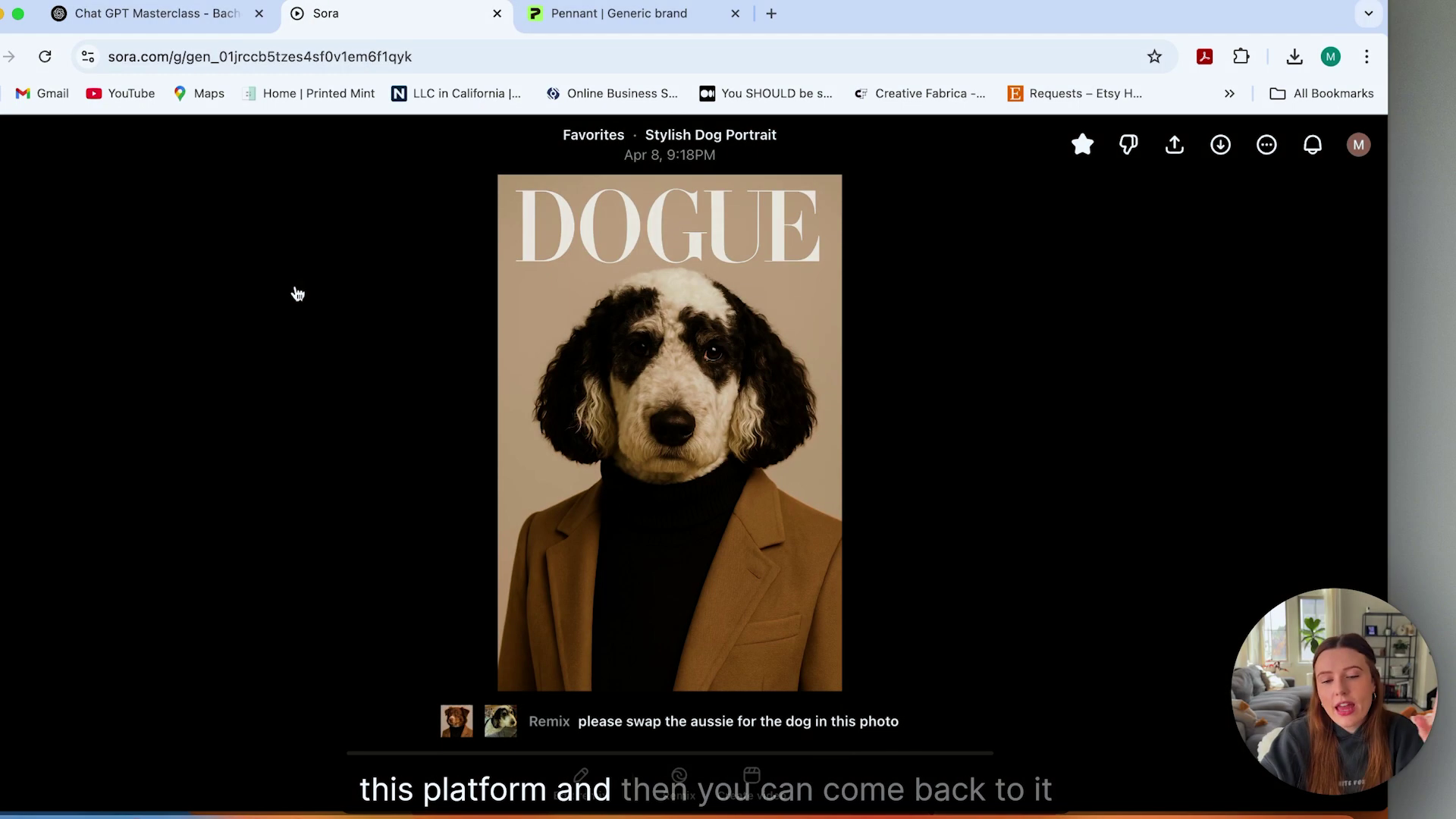
click(456, 719)
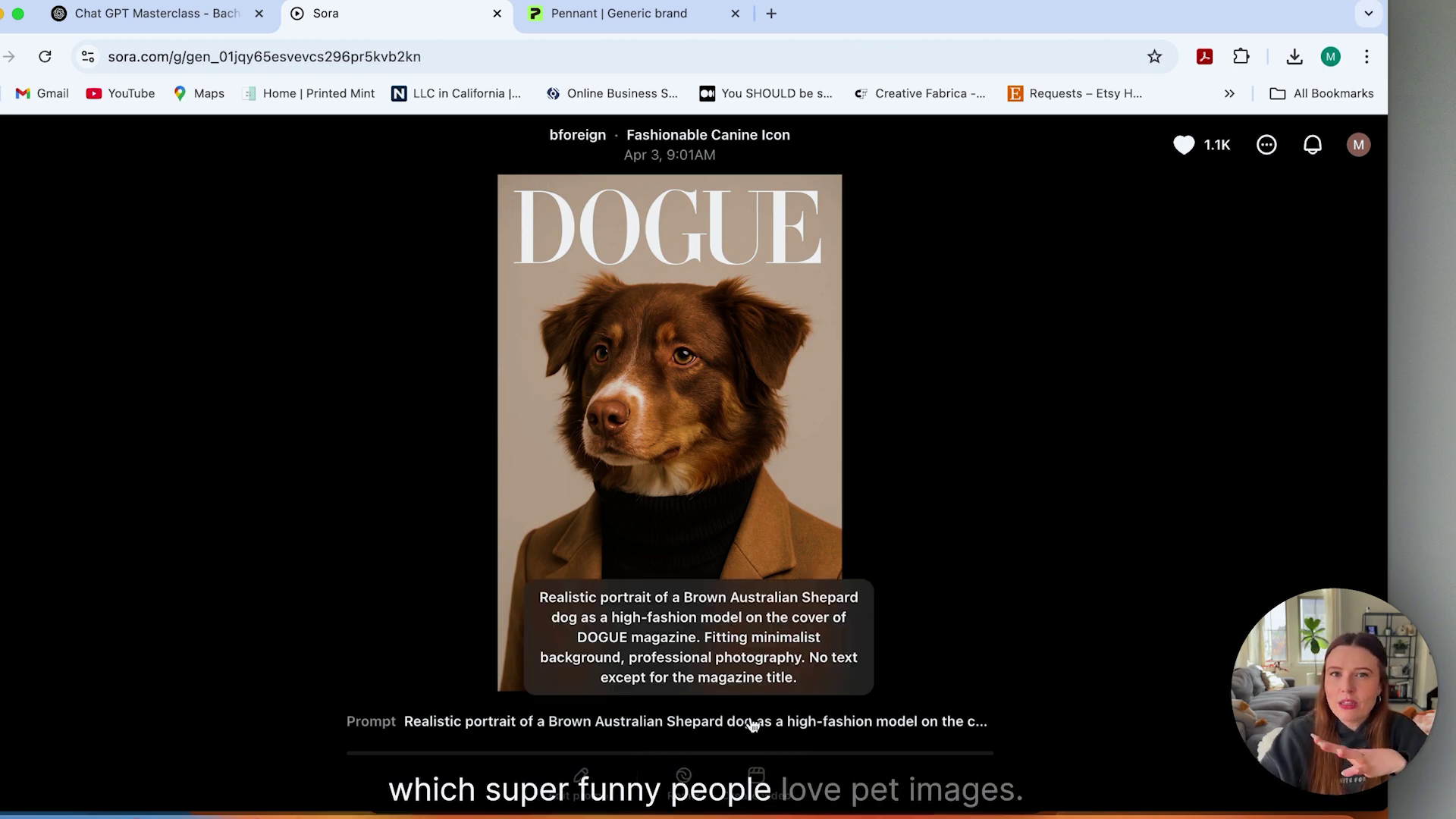
click(750, 721)
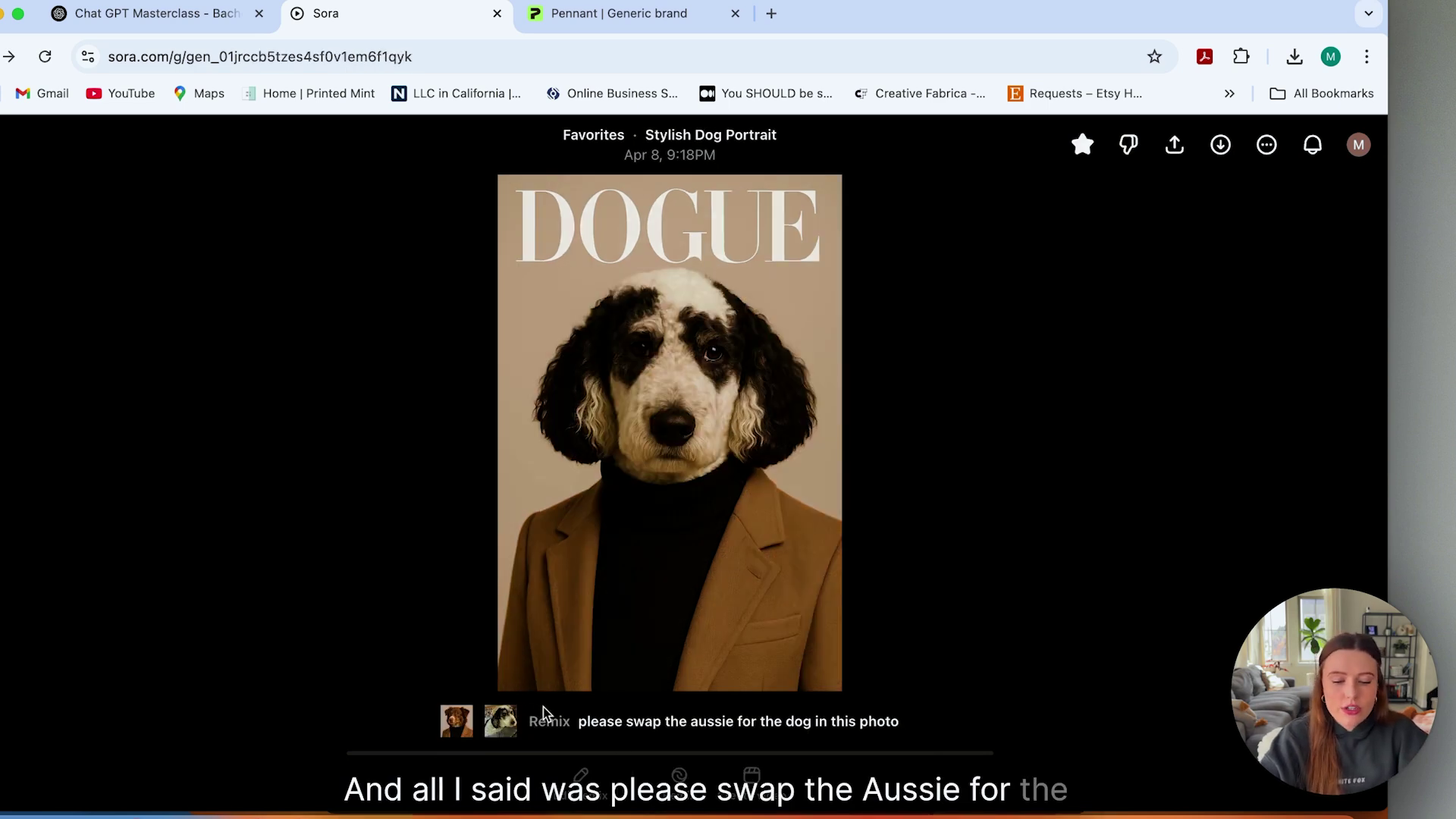
Preview the uploaded curly-haired dog photo used as the remix's second reference.
mouse_move(510, 728)
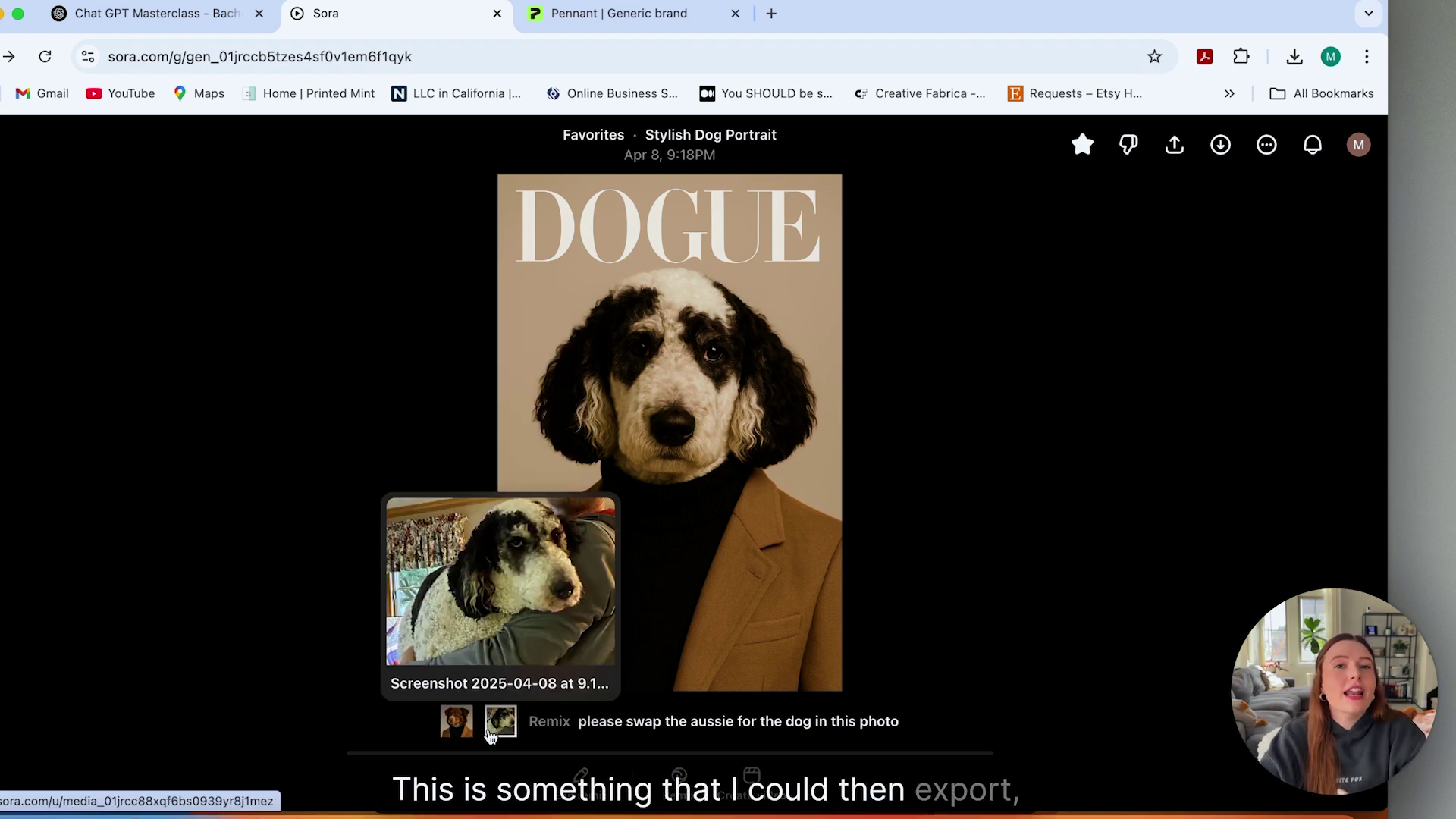
Switch to the Printify Generic brand pennant tab showing the DOGUE portrait mockup.
click(650, 10)
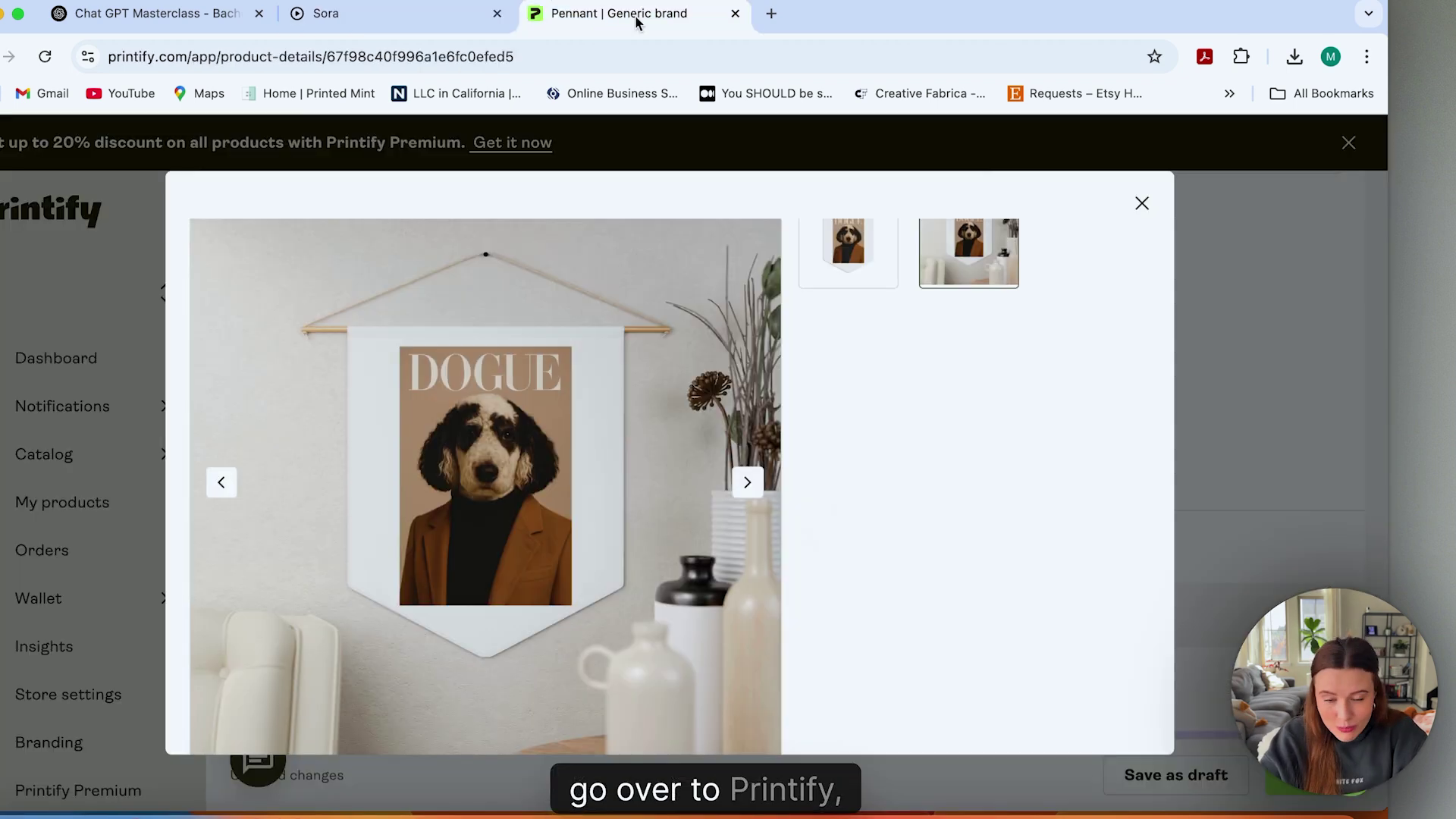